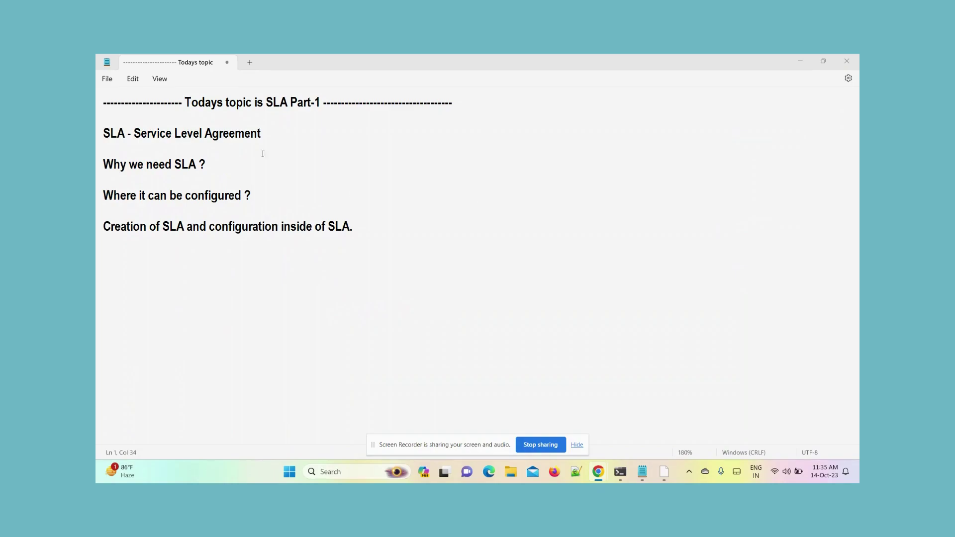
drag(133, 133, 279, 136)
click(289, 140)
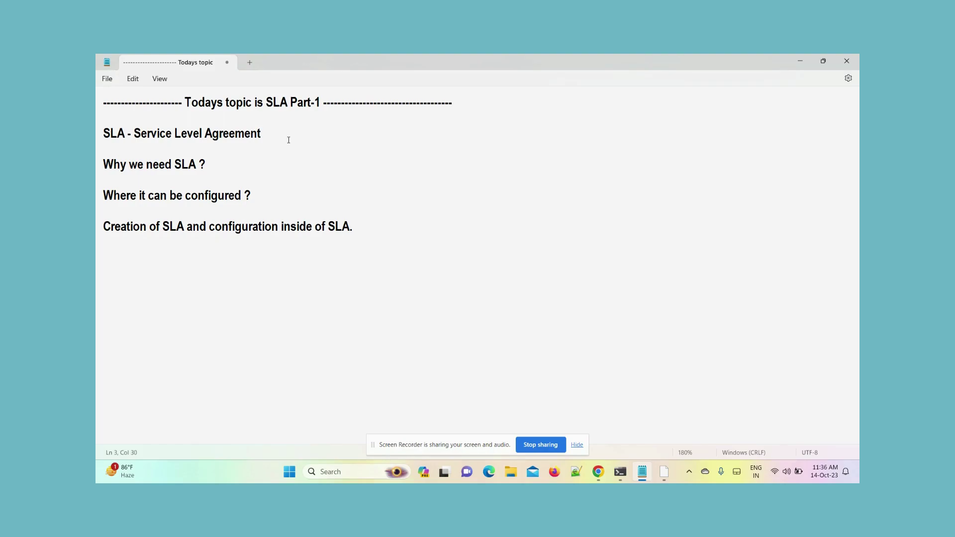
- Switch from the notes to Pega Dev Studio and start a new Service Level Agreement record from the Process category
click(797, 59)
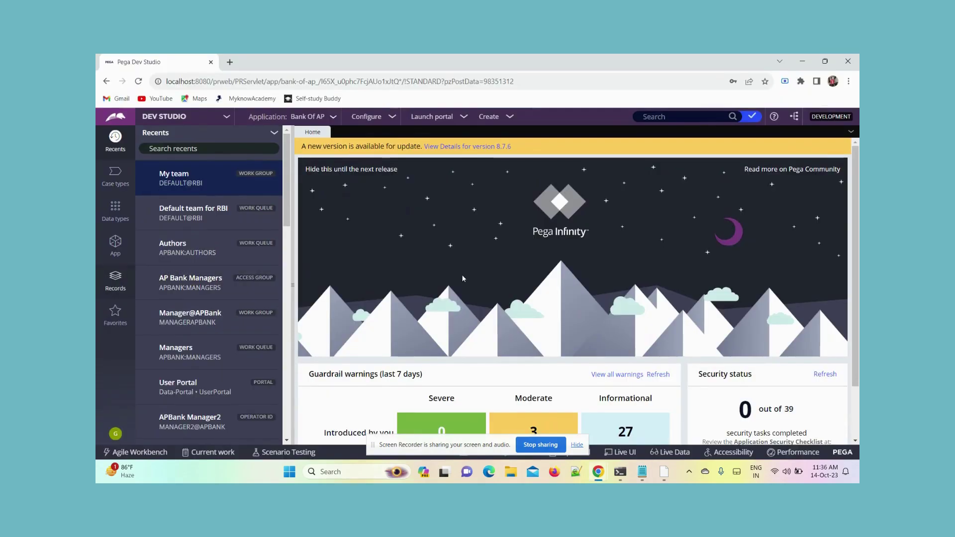
click(503, 119)
mouse_move(567, 243)
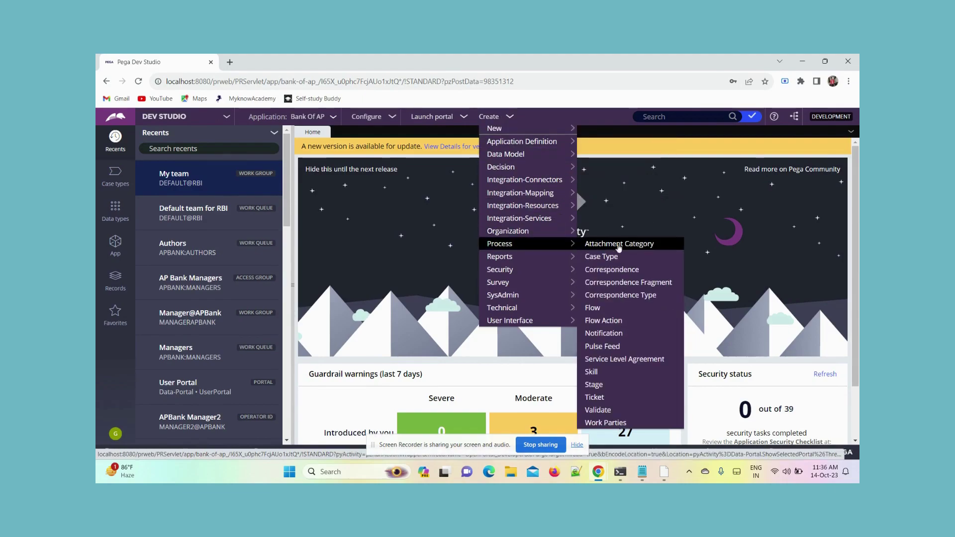
click(618, 360)
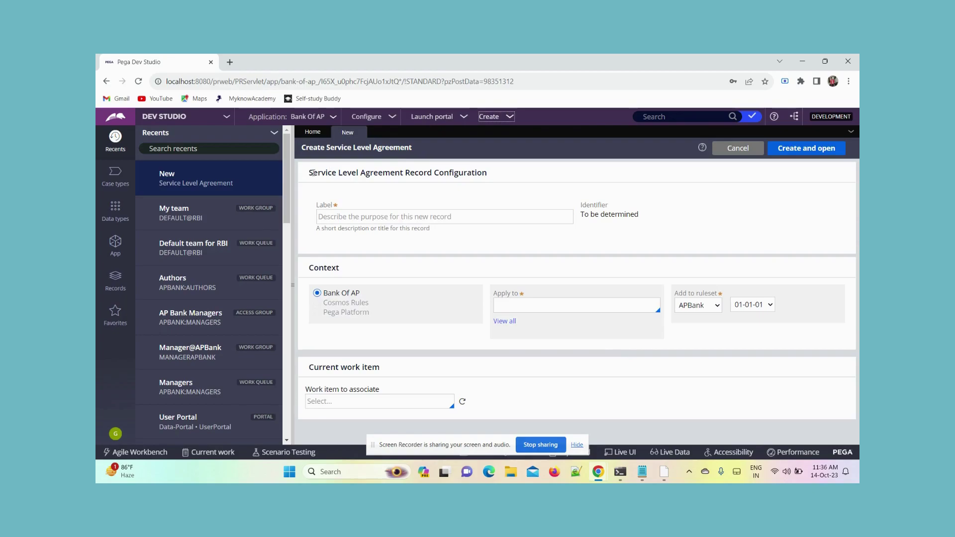
drag(314, 173, 503, 174)
click(503, 174)
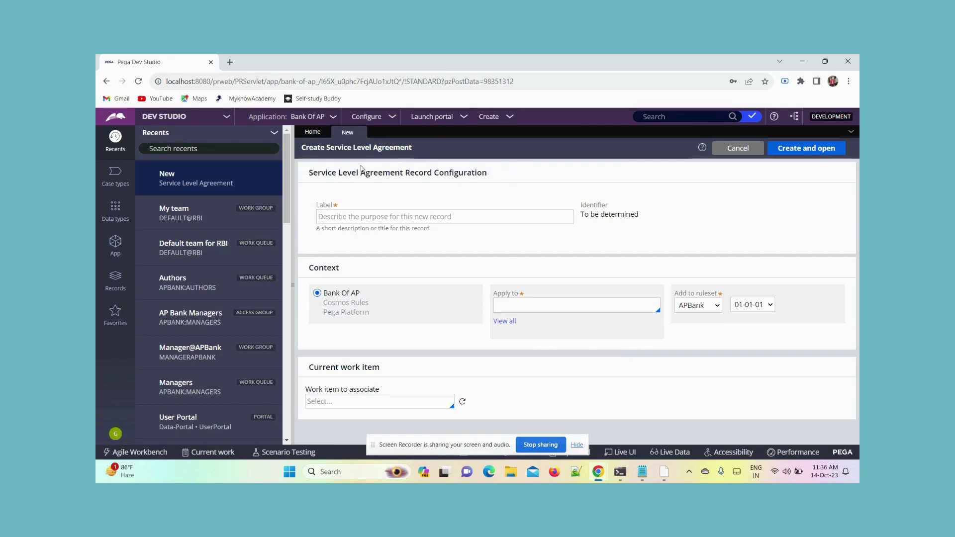
- Label the new Service Level Agreement record "Validate User"
click(342, 219)
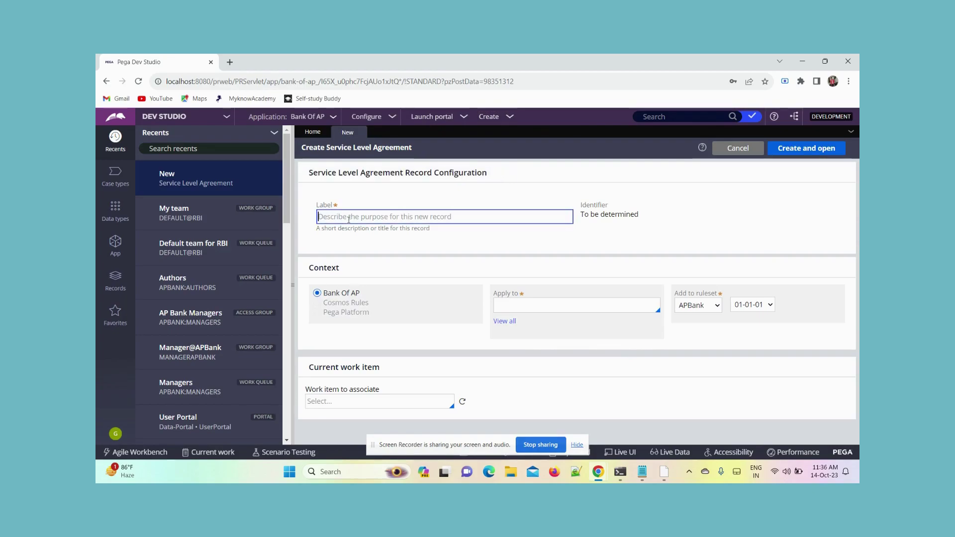
text(Vali)
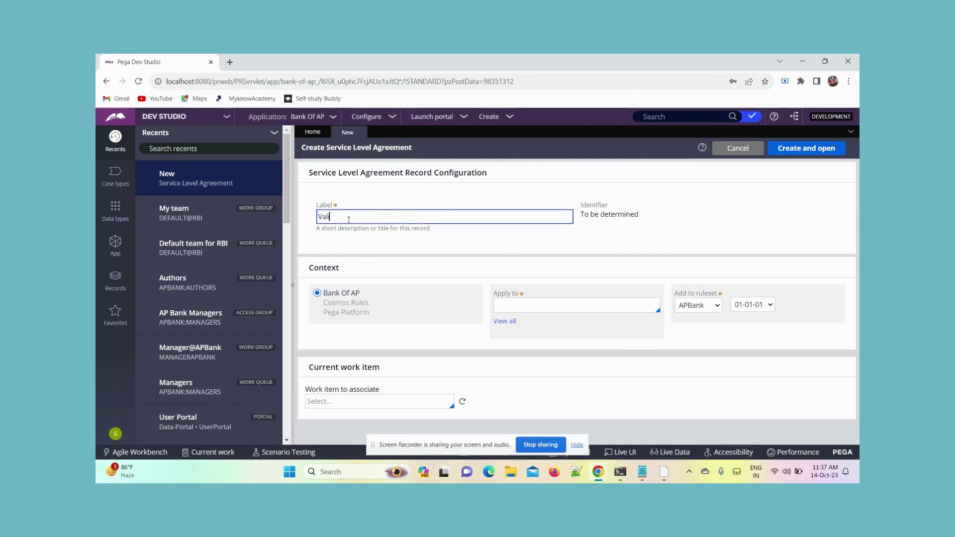
text(dateUser)
click(649, 242)
click(339, 216)
drag(359, 217, 320, 215)
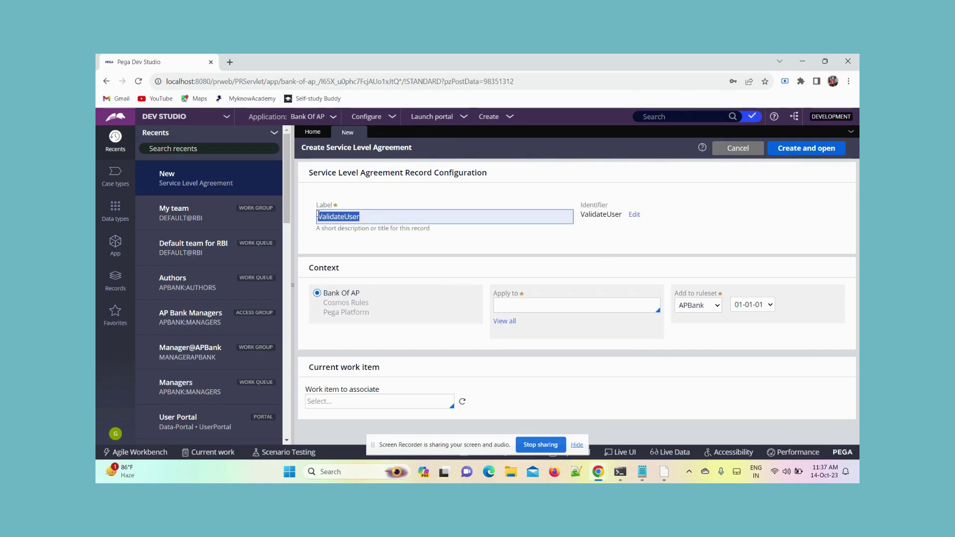
click(417, 194)
click(350, 219)
click(345, 216)
click(662, 243)
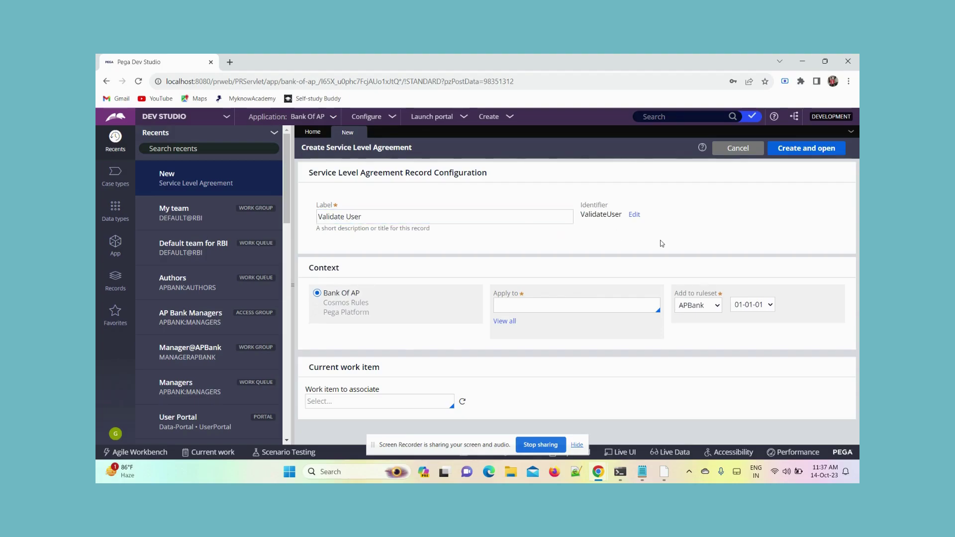
- Apply the record to the RBI-APBank-Work class, create and open it, and collapse the Recents explorer
click(530, 304)
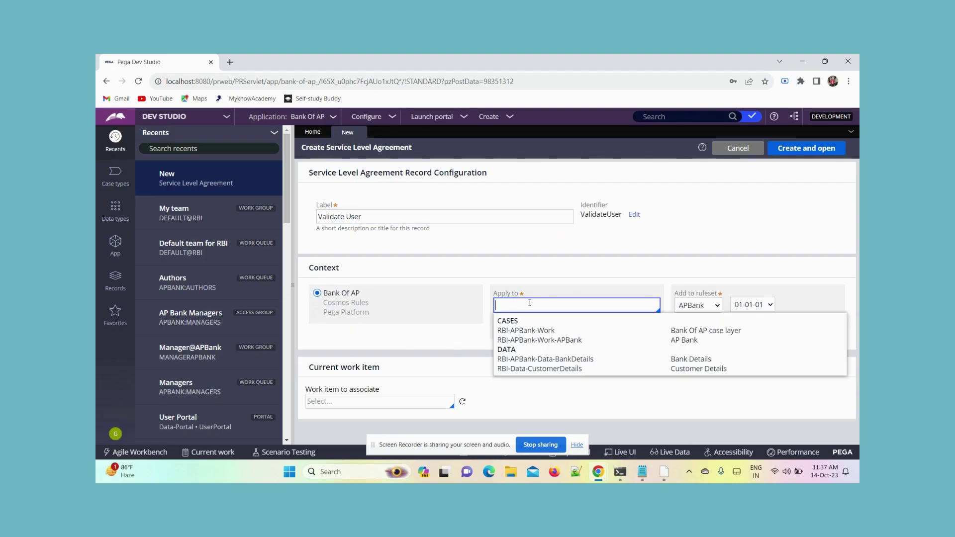
click(523, 331)
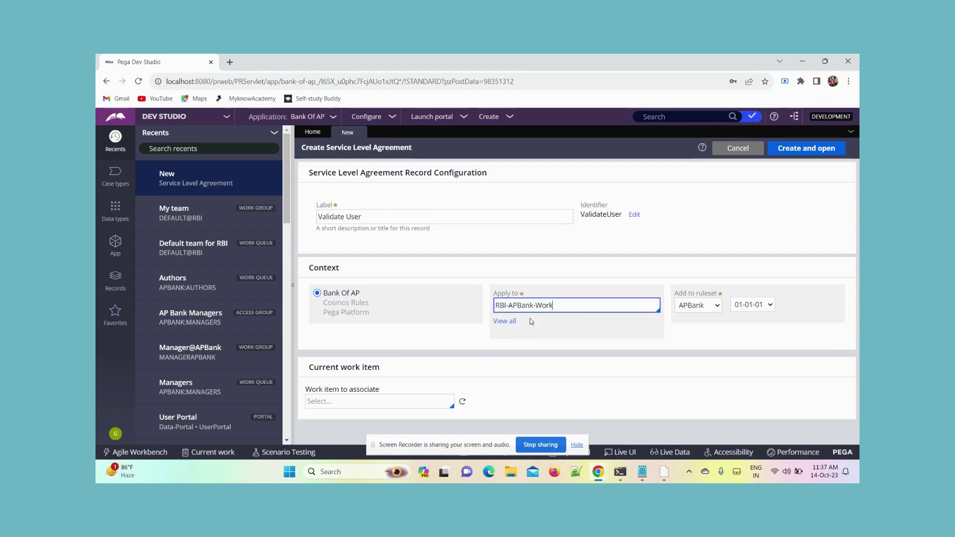
click(799, 149)
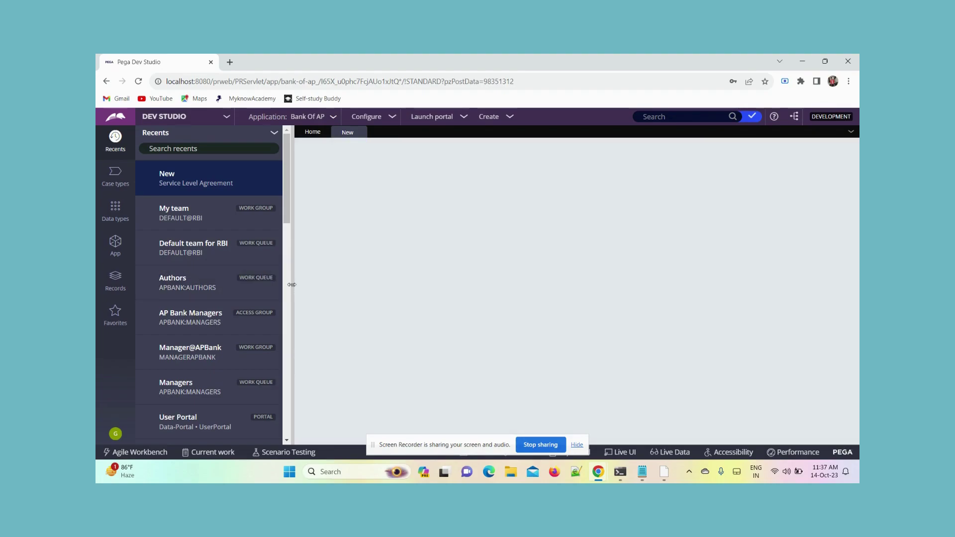
click(292, 285)
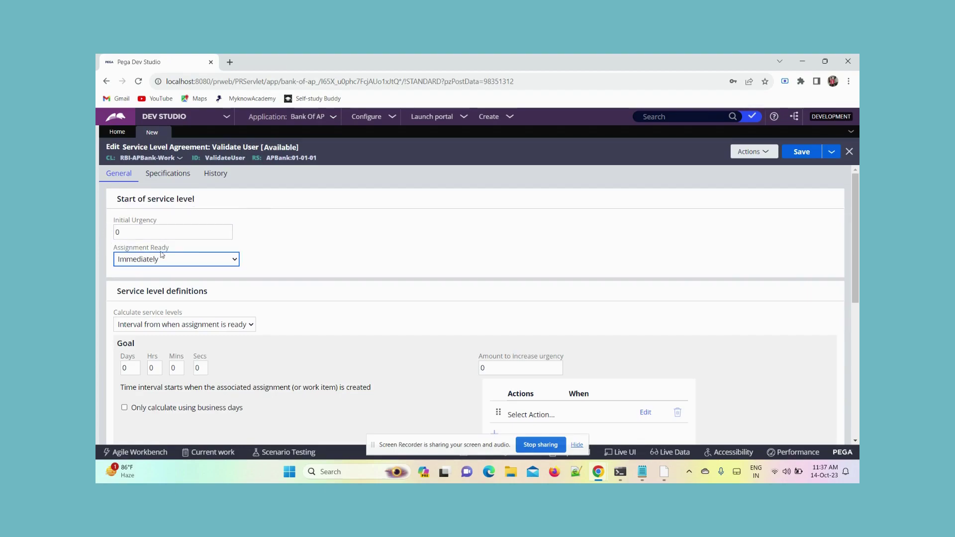
- Try the Assignment Ready option "Dynamically defined on a property" and go to its Get Date Time From field
scroll(203, 223, down, 1)
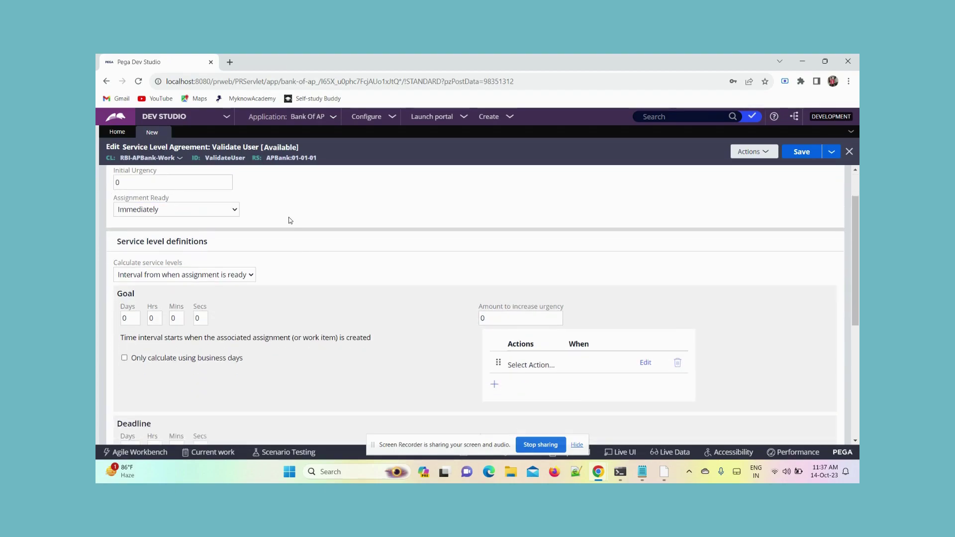
scroll(288, 217, up, 1)
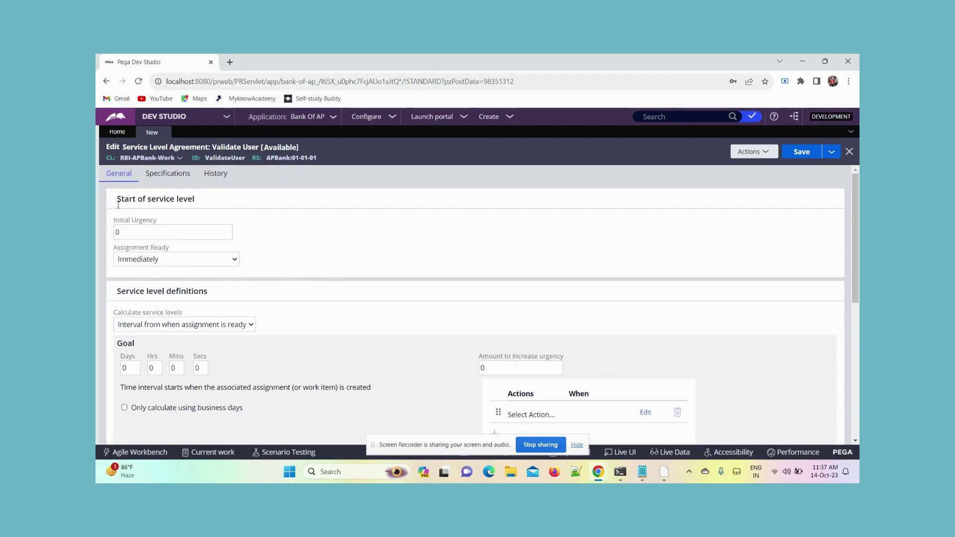
click(227, 264)
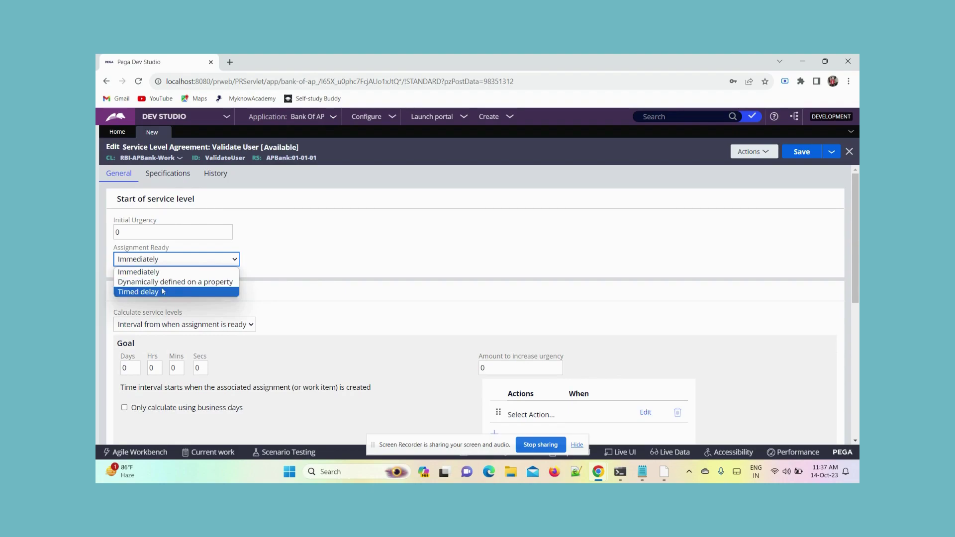
click(162, 272)
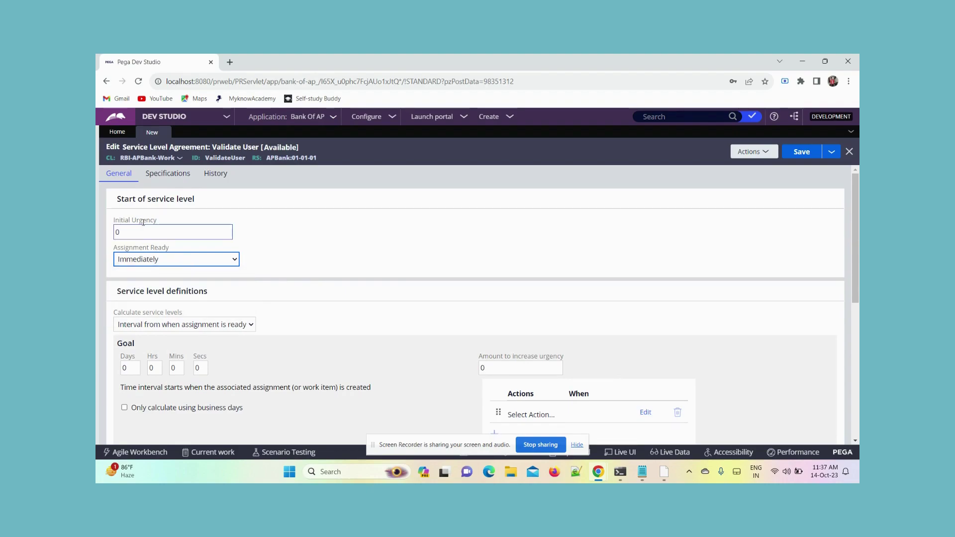
click(194, 263)
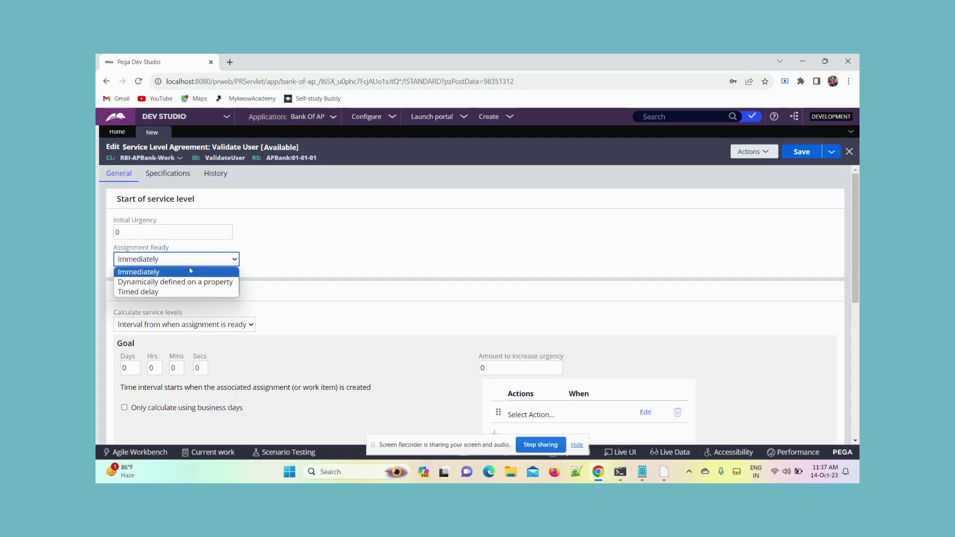
click(190, 284)
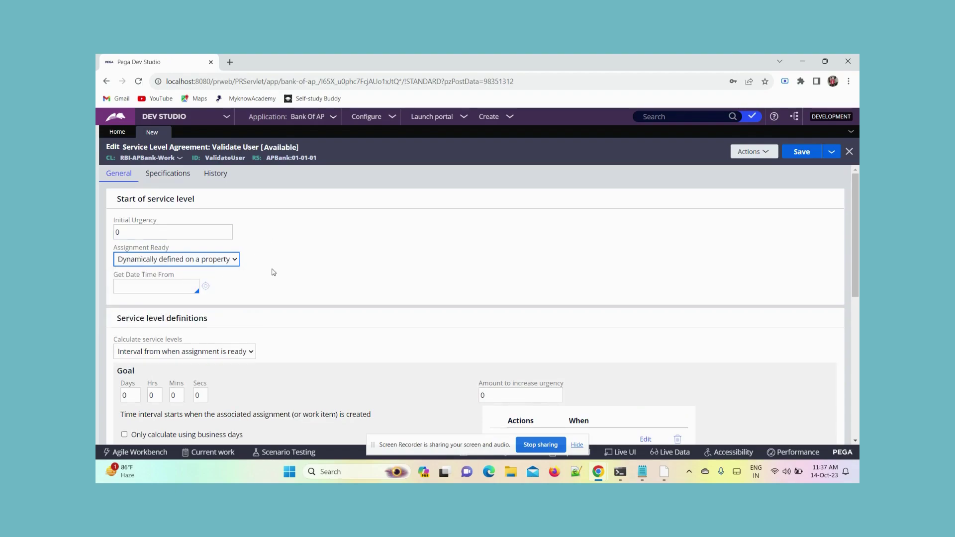
click(157, 288)
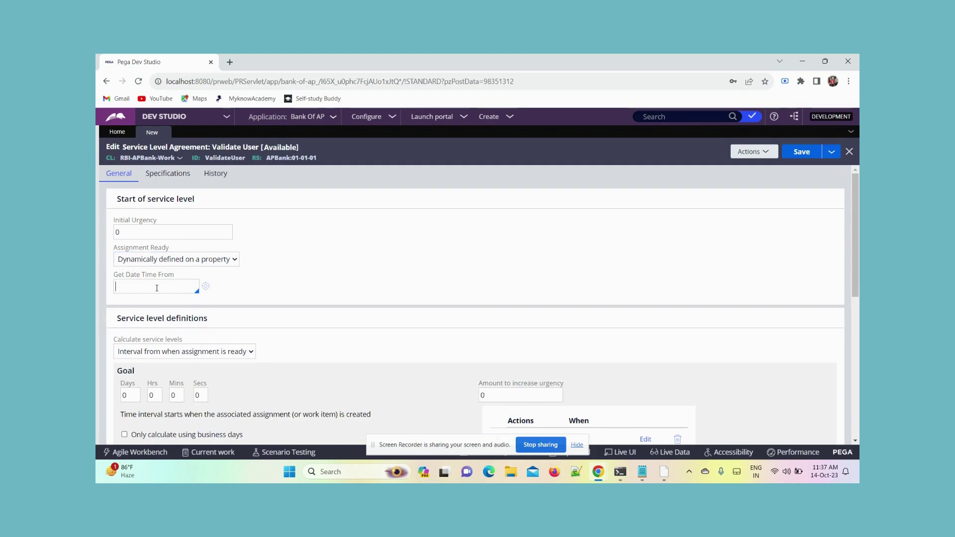
- Try the Assignment Ready option "Timed delay" and go through its Days, Hours and Minutes fields
click(191, 266)
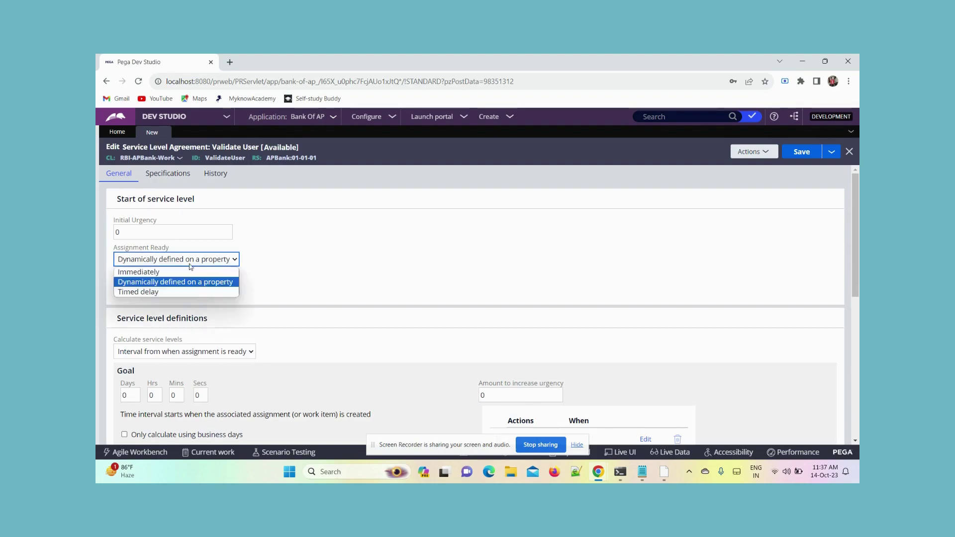
click(152, 297)
click(149, 286)
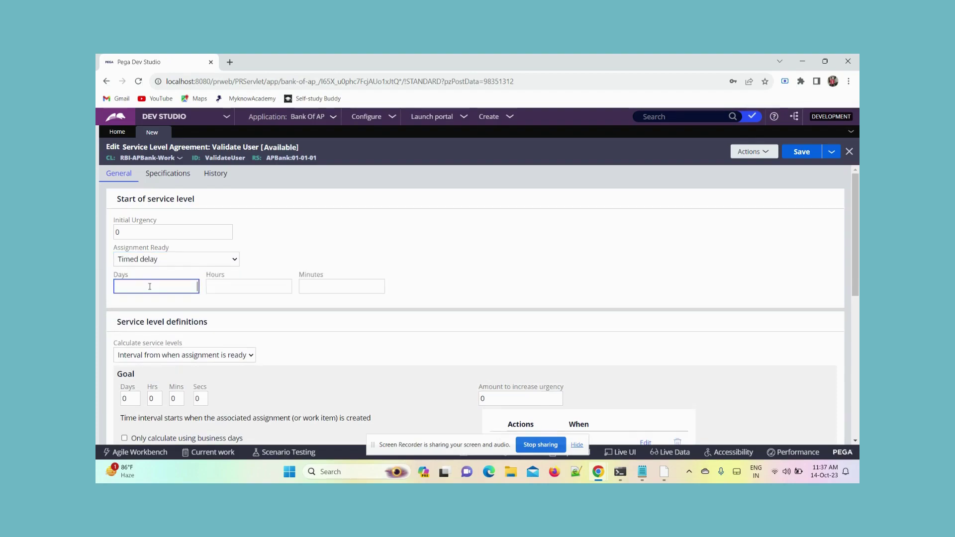
click(210, 286)
click(308, 286)
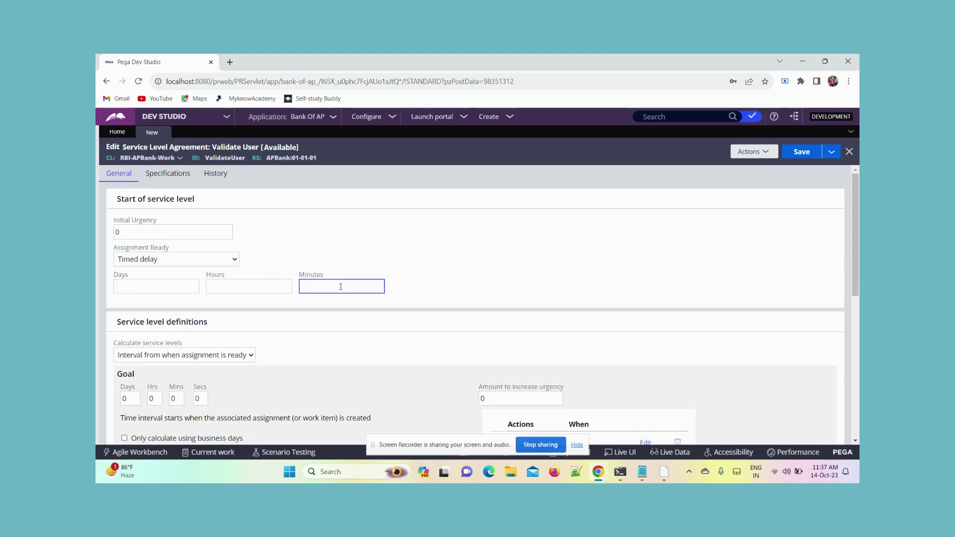
- Set Assignment Ready back to "Immediately"
click(217, 260)
click(164, 280)
click(164, 260)
click(152, 271)
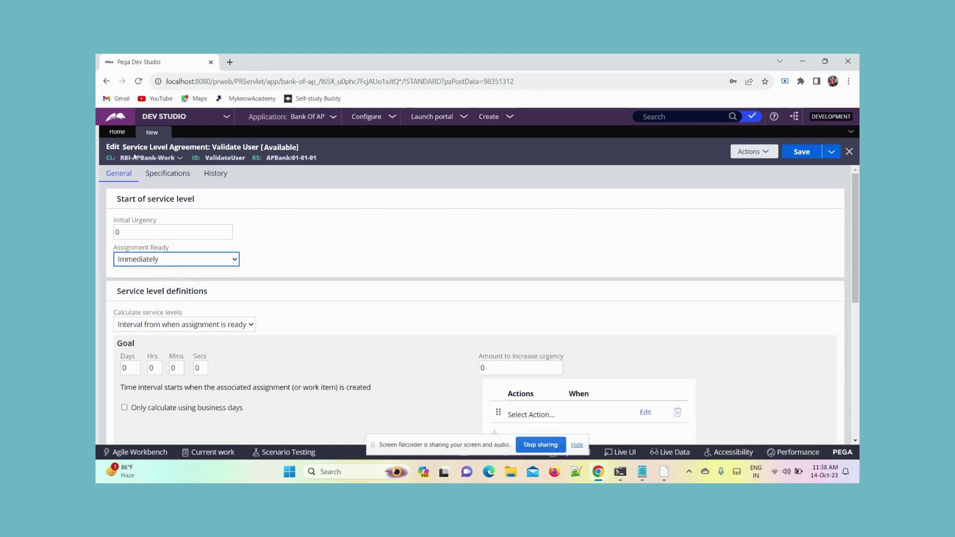
- Try calculating service levels with "Set to the value of a property" and start a Goal property reference with "."
scroll(296, 253, down, 1)
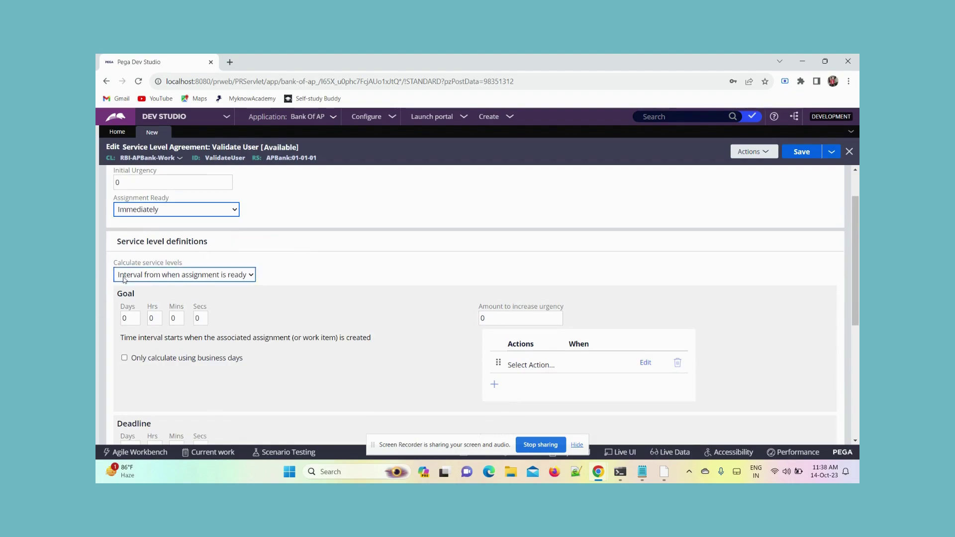
scroll(159, 299, down, 3)
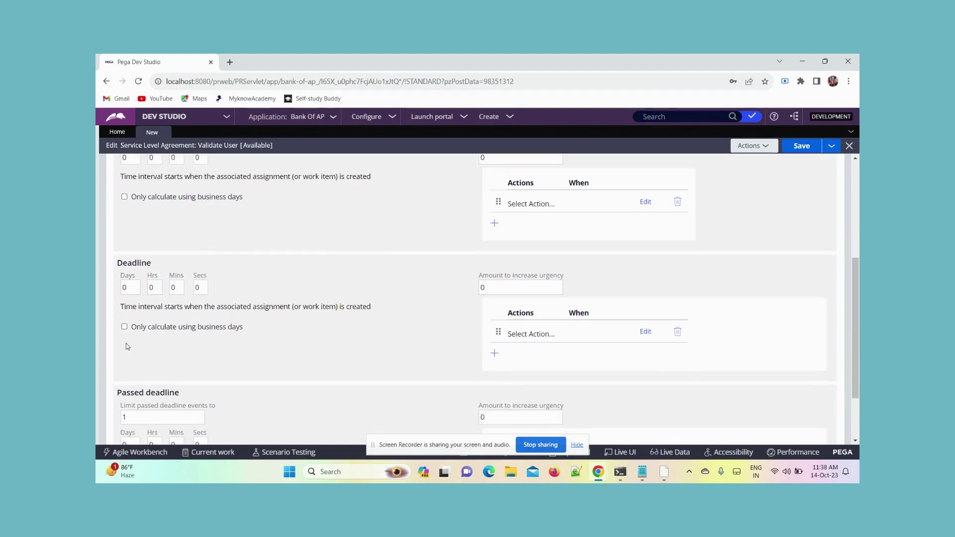
scroll(234, 300, up, 2)
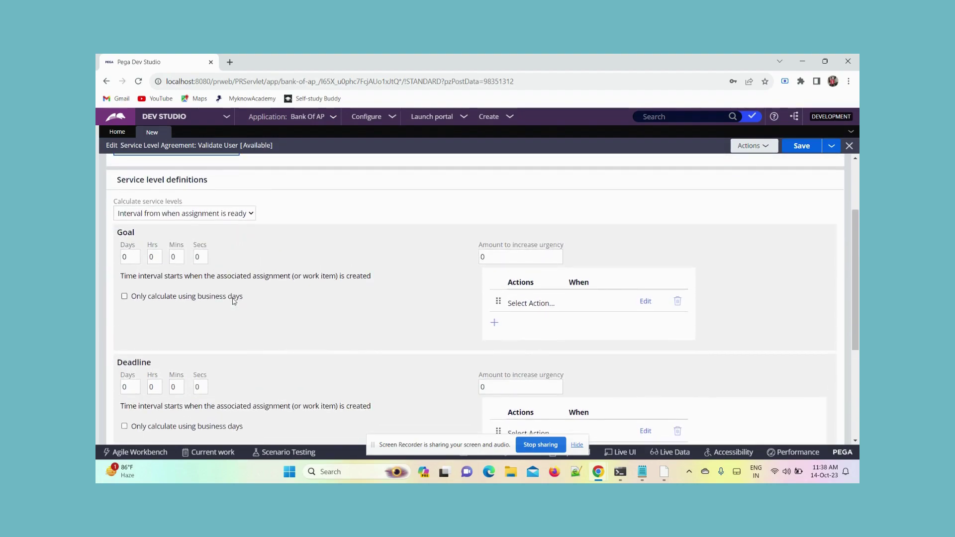
scroll(286, 210, up, 1)
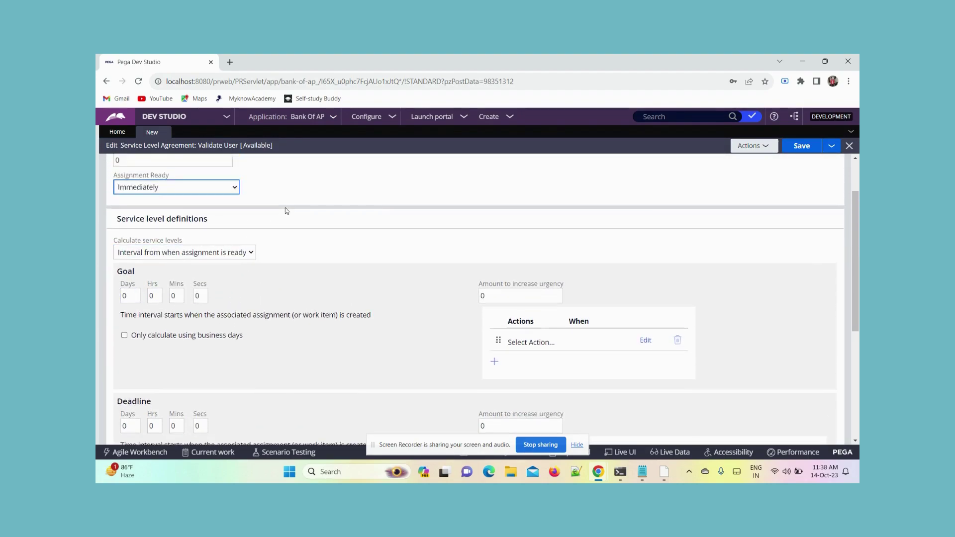
scroll(286, 210, up, 1)
click(220, 276)
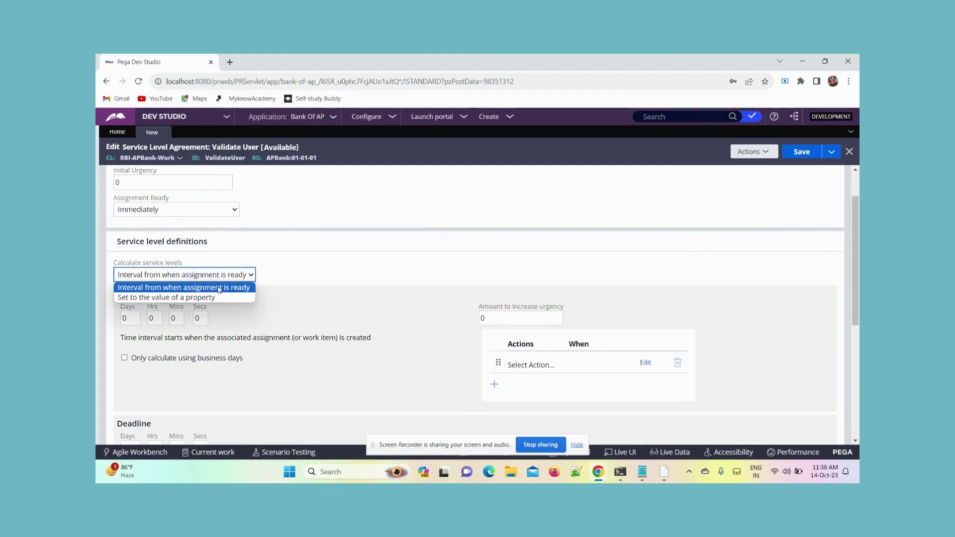
click(208, 297)
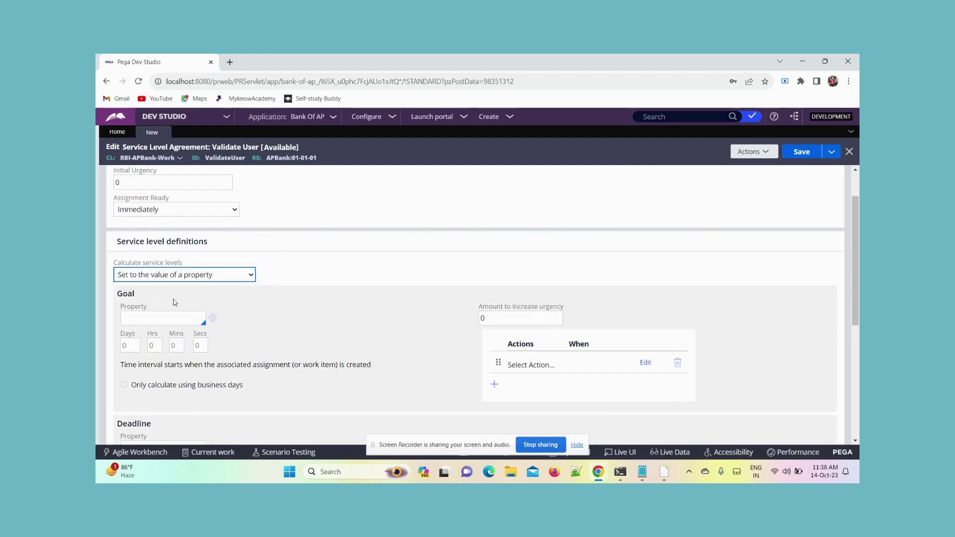
scroll(292, 289, down, 1)
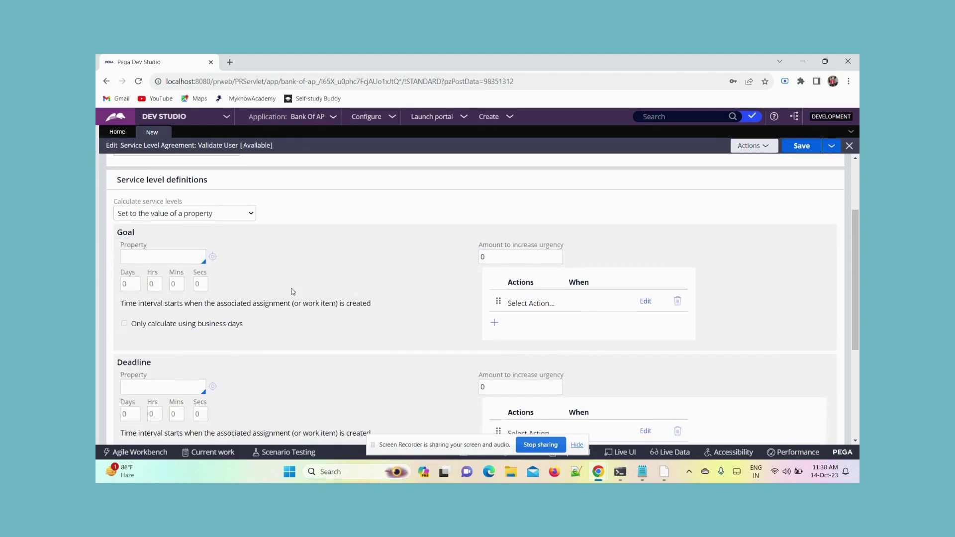
scroll(249, 280, up, 1)
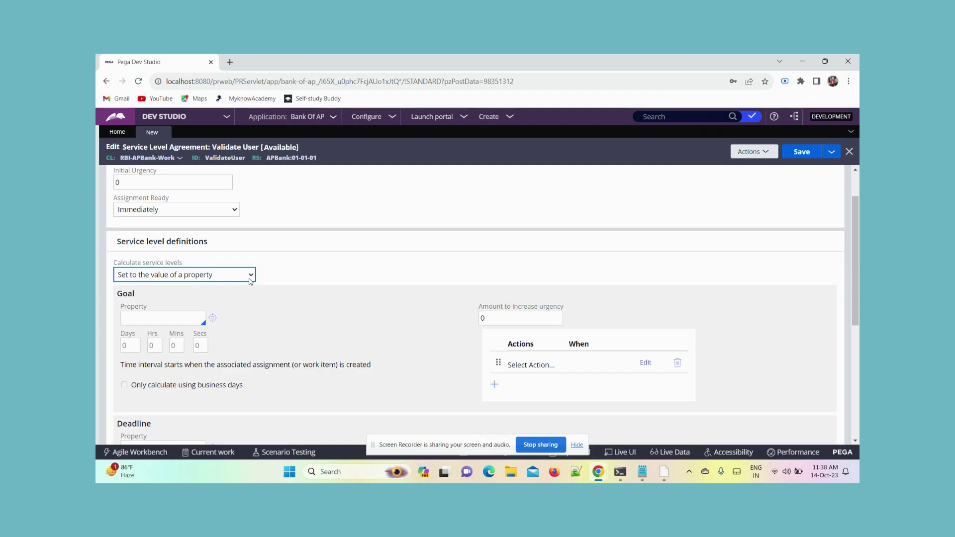
click(142, 318)
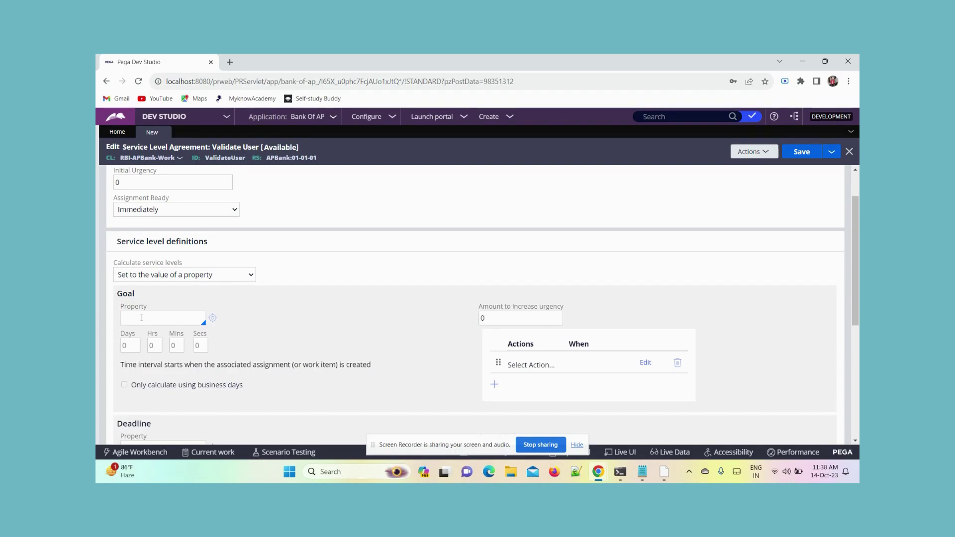
text(.)
- Set Calculate service levels back to "Interval from when assignment is ready"
click(169, 275)
click(165, 288)
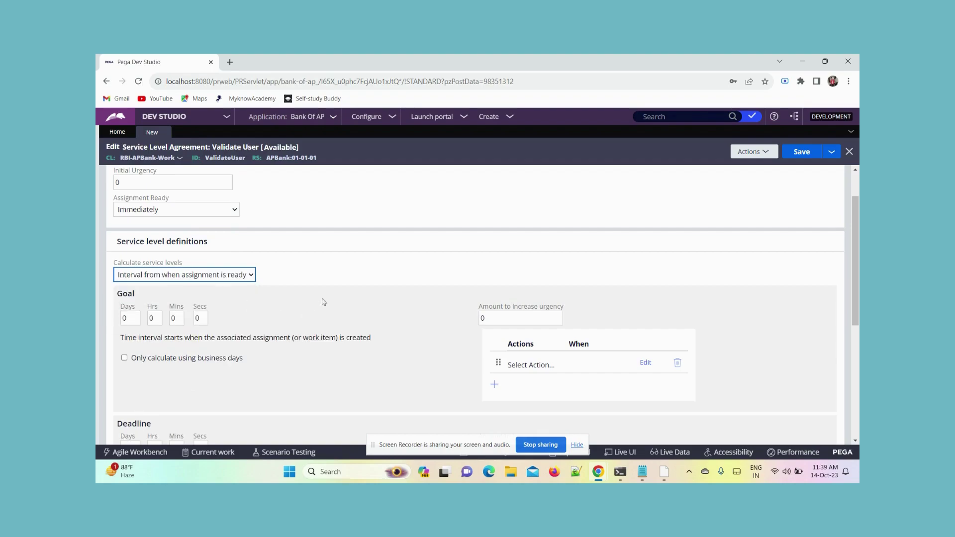
scroll(323, 300, down, 2)
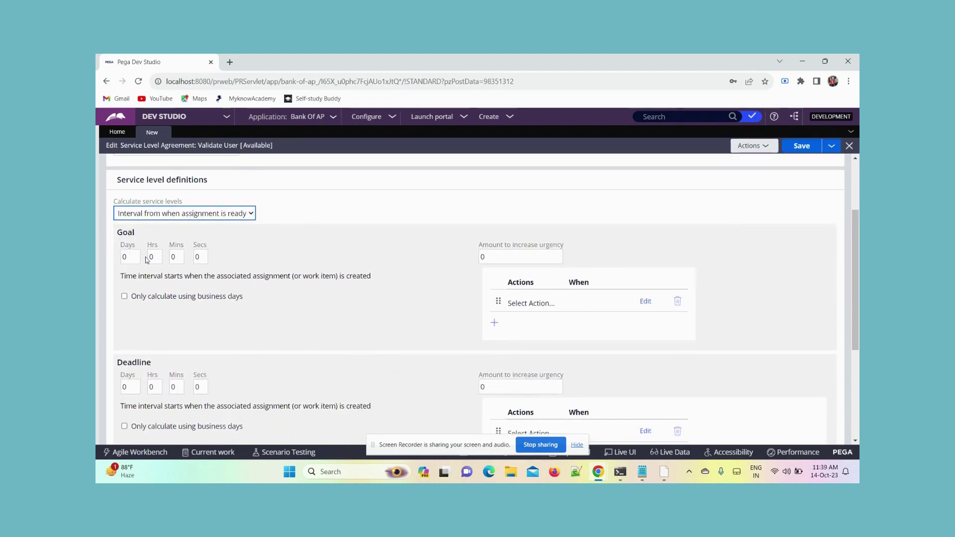
- Set the Goal interval to 2 days and read the note on when the time interval starts
double_click(135, 255)
key(BackSpace)
text(2)
click(319, 249)
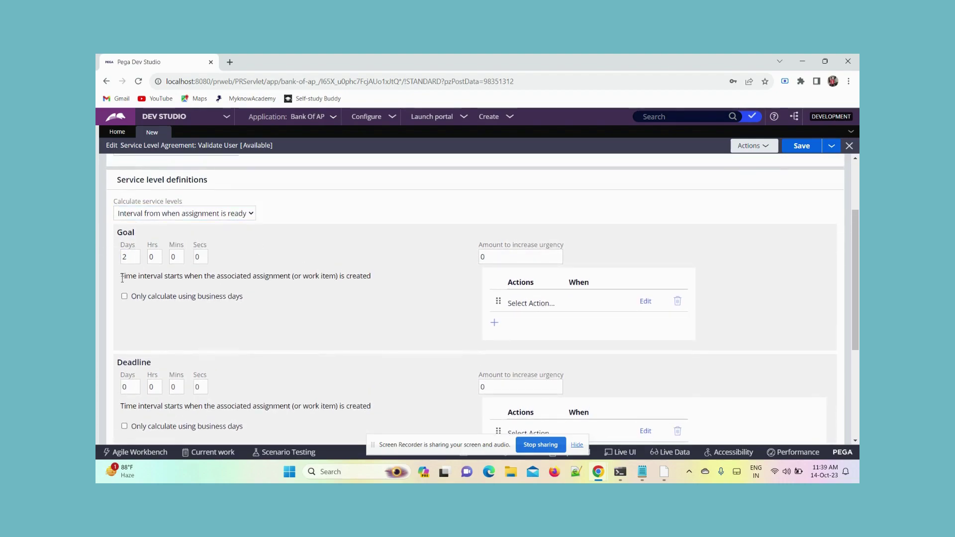
drag(121, 278, 296, 278)
drag(378, 278, 228, 278)
click(264, 269)
double_click(126, 256)
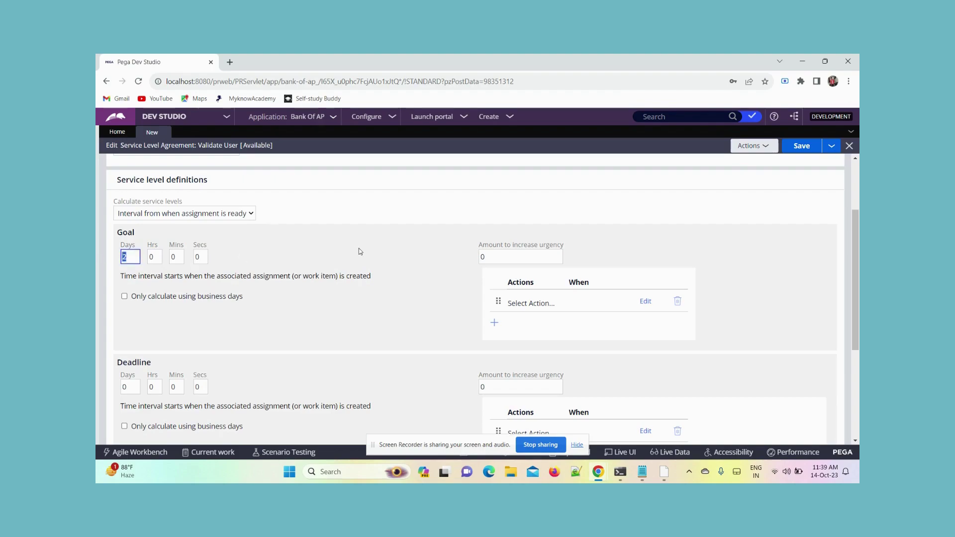
scroll(359, 249, down, 1)
click(352, 265)
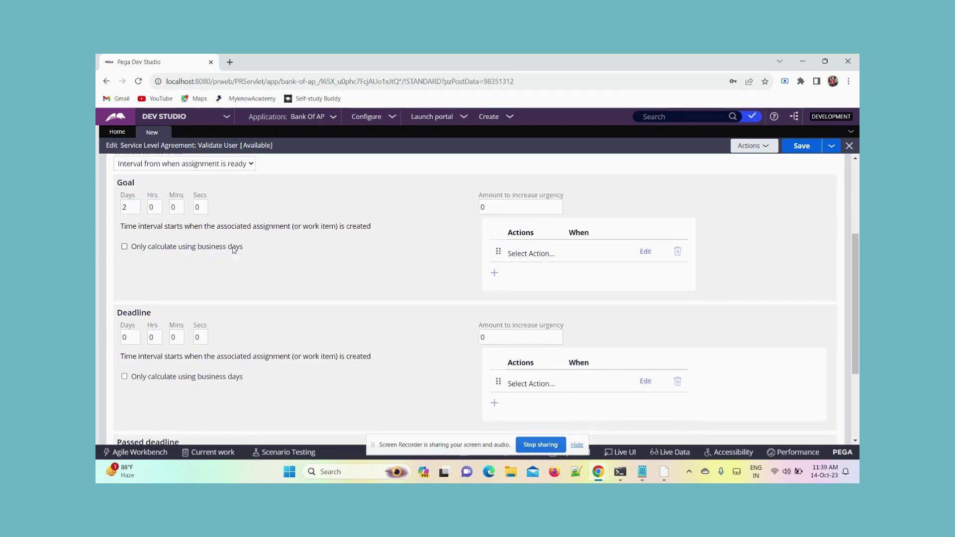
- Restrict the Goal interval calculation to business days only
drag(247, 249, 178, 249)
click(248, 254)
click(125, 247)
scroll(279, 254, down, 2)
scroll(199, 251, up, 1)
click(131, 287)
scroll(259, 263, up, 1)
click(140, 208)
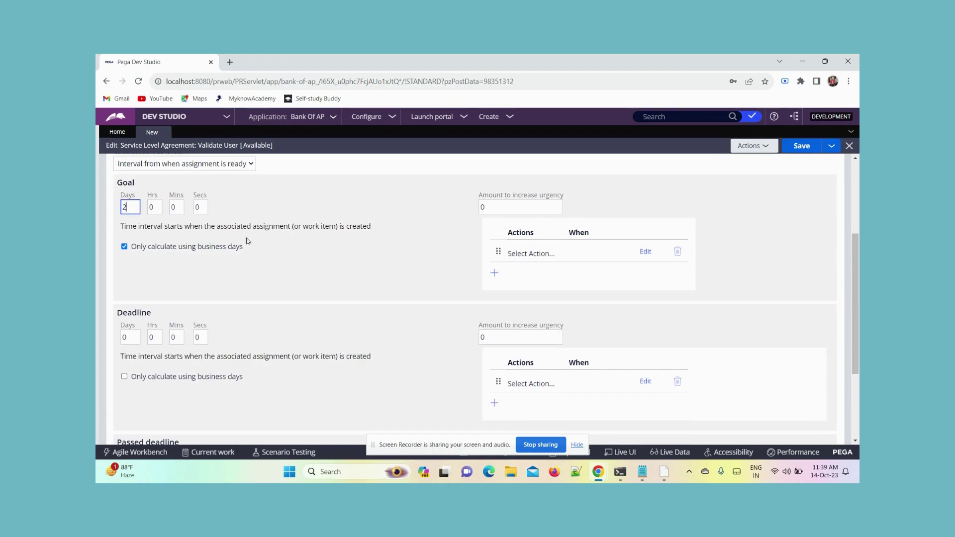
- Set the Deadline interval to 4 days
scroll(199, 270, down, 1)
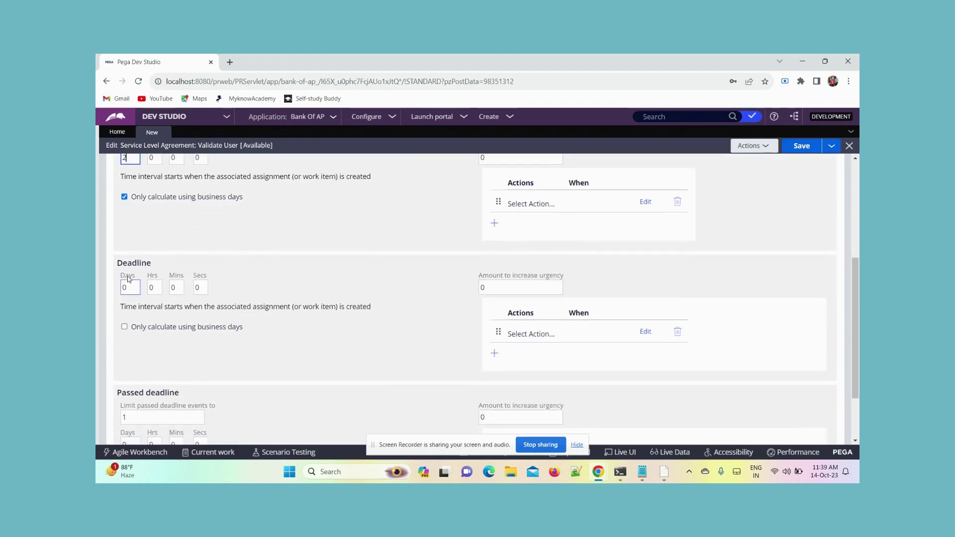
click(135, 285)
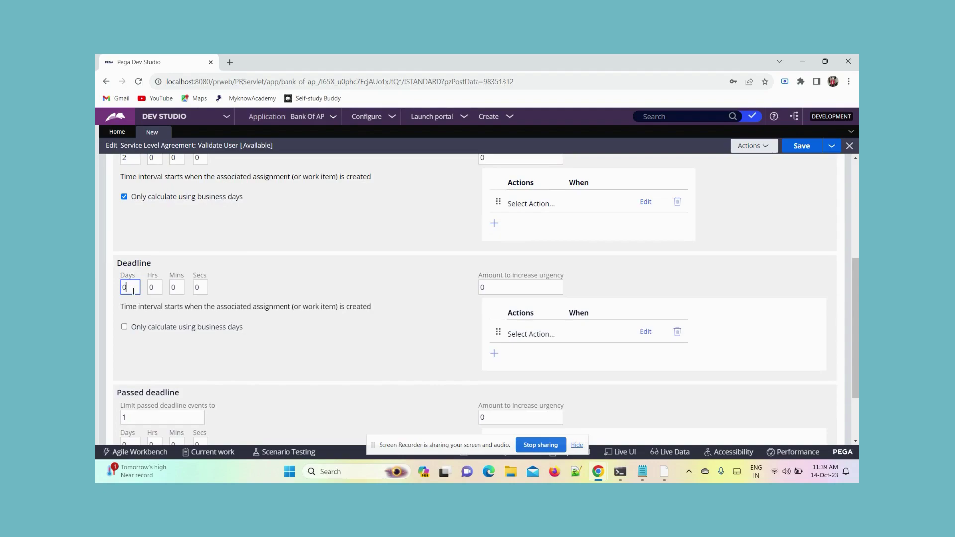
double_click(133, 291)
text(4)
- Compare the Goal and Deadline day intervals and read the note on when the Deadline interval starts
click(129, 160)
scroll(183, 228, up, 1)
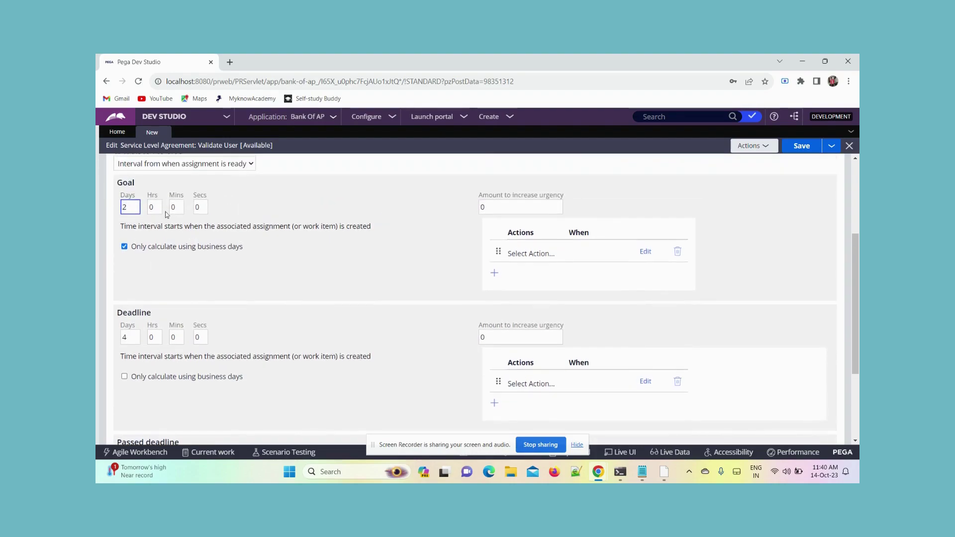
drag(117, 185, 152, 187)
click(132, 208)
scroll(256, 203, down, 1)
double_click(132, 287)
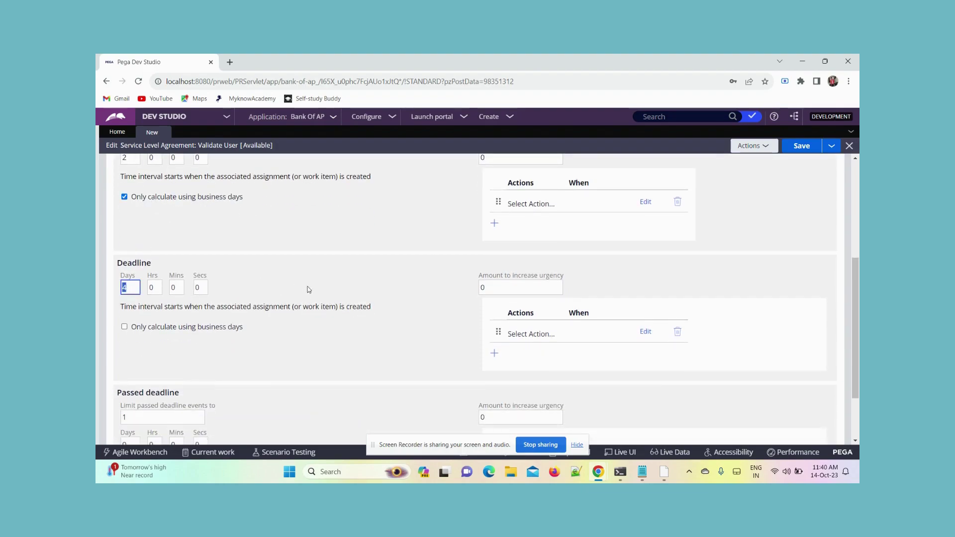
scroll(306, 287, up, 1)
click(321, 265)
click(124, 209)
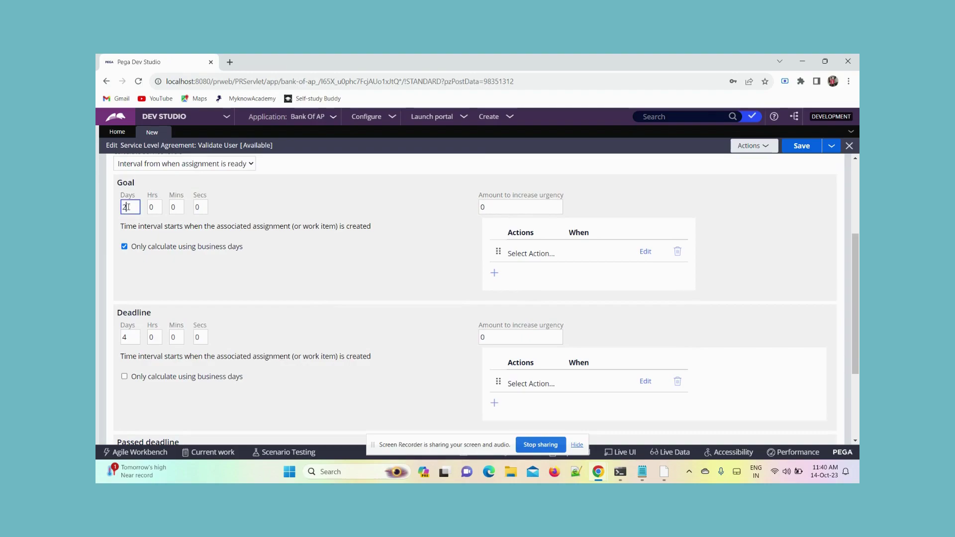
click(135, 333)
scroll(245, 288, down, 1)
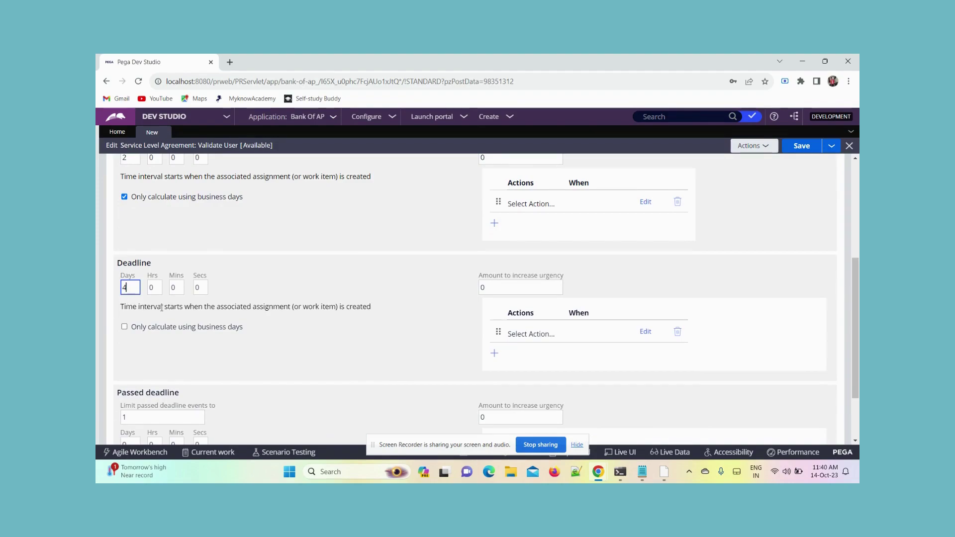
drag(377, 309, 184, 309)
click(259, 307)
scroll(170, 243, up, 1)
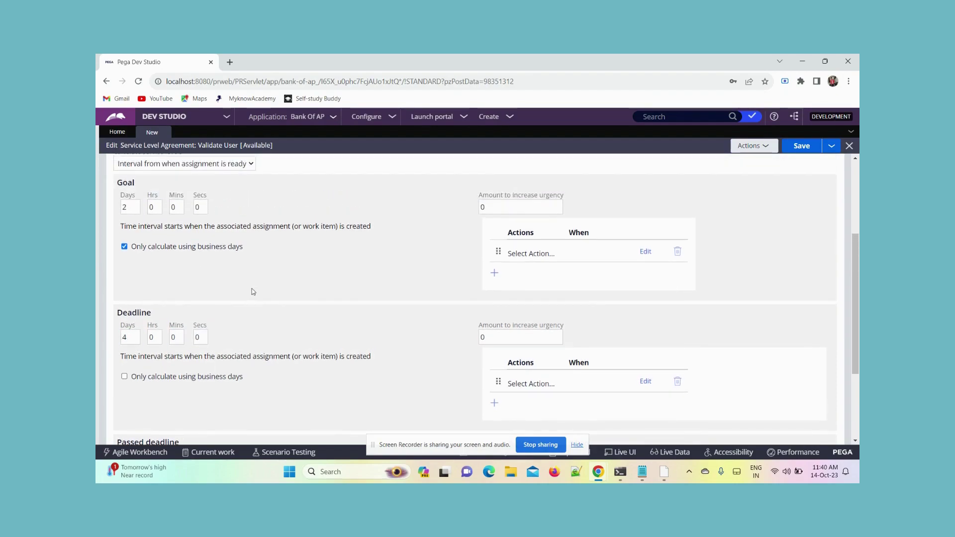
scroll(257, 285, down, 1)
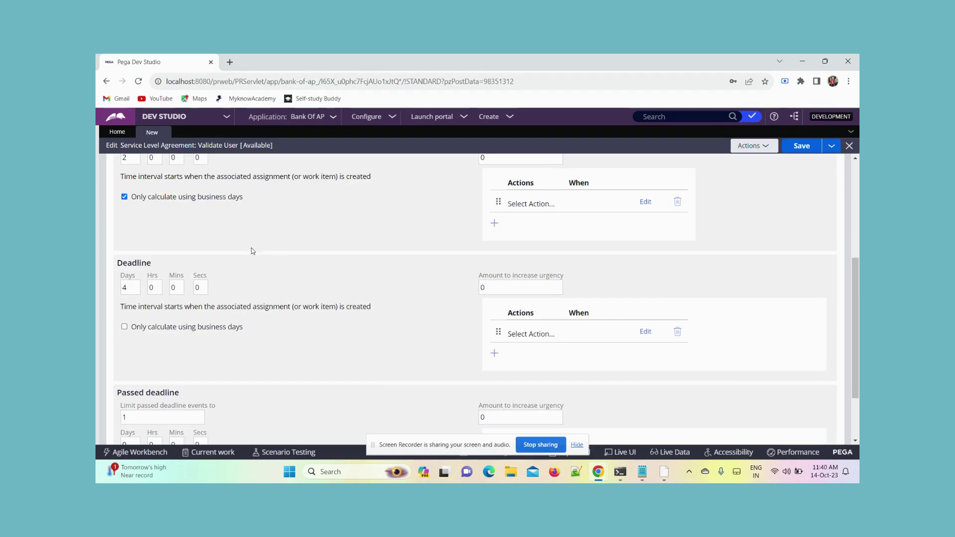
- Set the limit for passed deadline events to 4
scroll(251, 251, down, 1)
scroll(266, 326, down, 1)
click(123, 334)
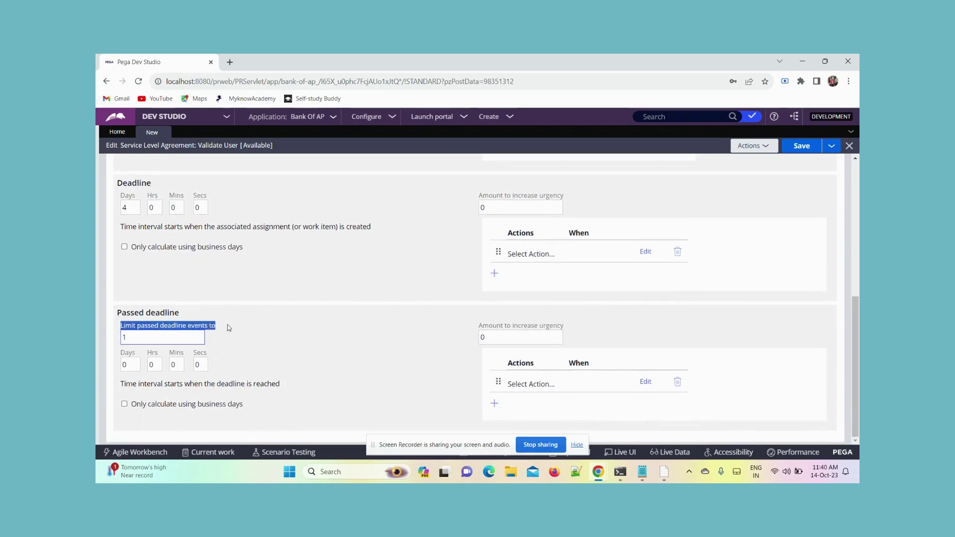
scroll(228, 255, up, 2)
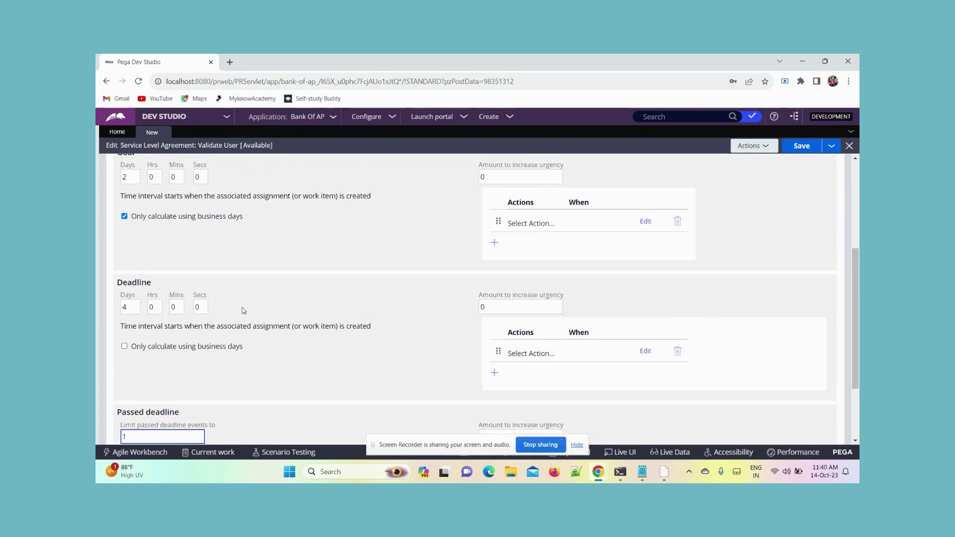
scroll(244, 311, down, 1)
scroll(268, 298, down, 1)
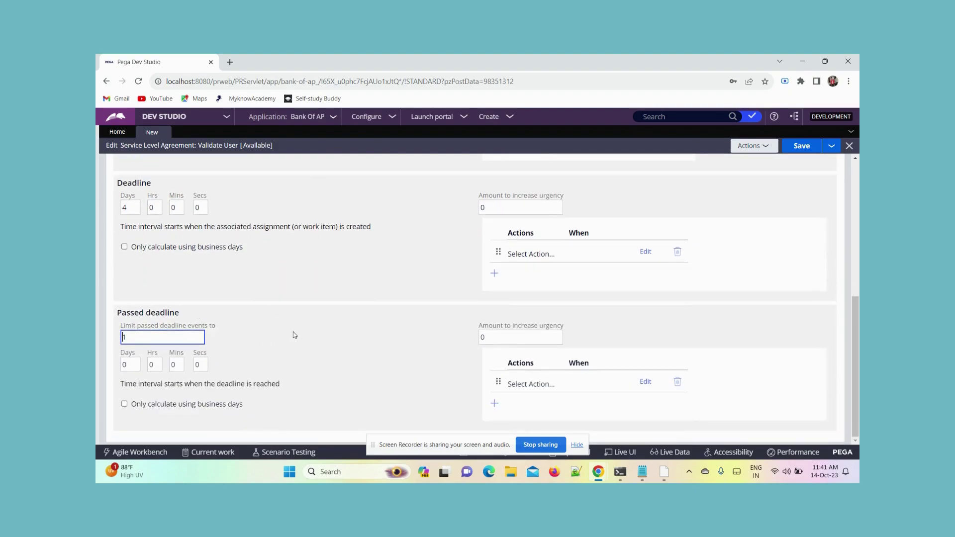
double_click(142, 336)
click(518, 391)
text(4)
click(359, 348)
double_click(138, 336)
click(345, 339)
- Set the Passed deadline interval to 2 days, checking it against the Goal and Deadline days
double_click(124, 365)
key(BackSpace)
scroll(239, 309, up, 1)
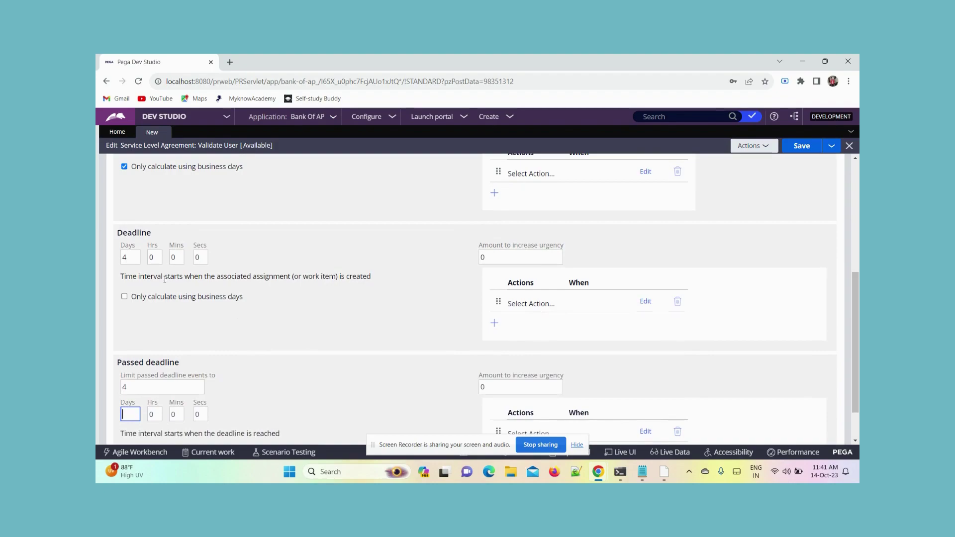
scroll(184, 298, up, 1)
double_click(125, 178)
double_click(132, 309)
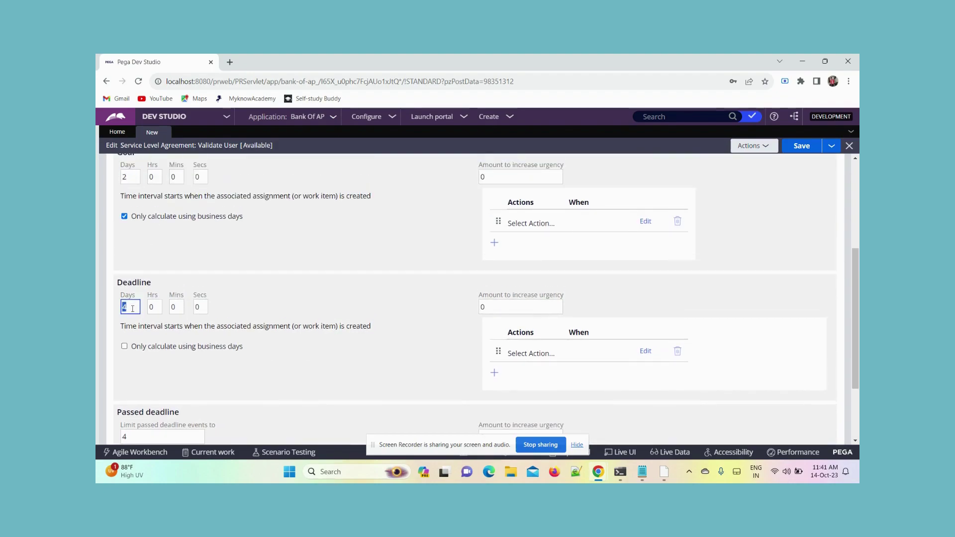
scroll(277, 306, down, 1)
click(130, 414)
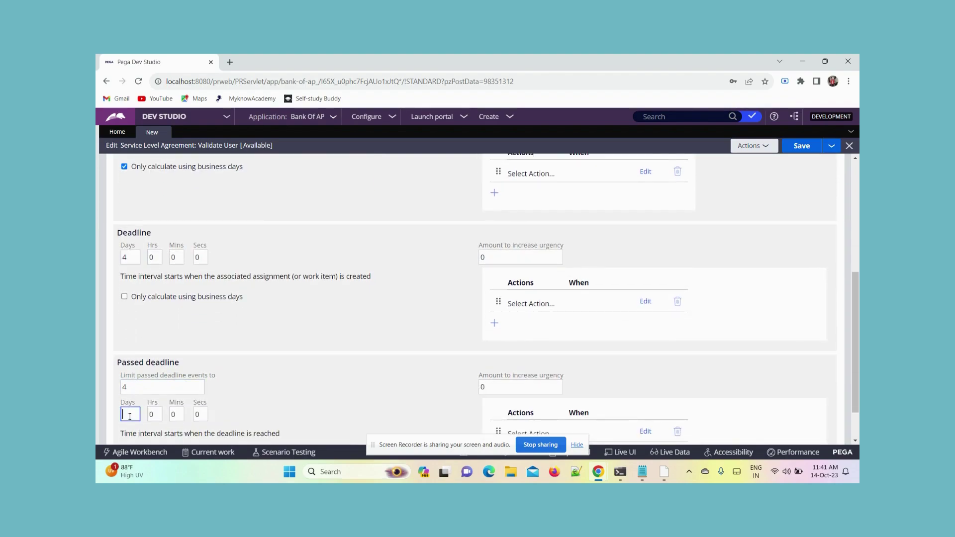
scroll(131, 398, down, 1)
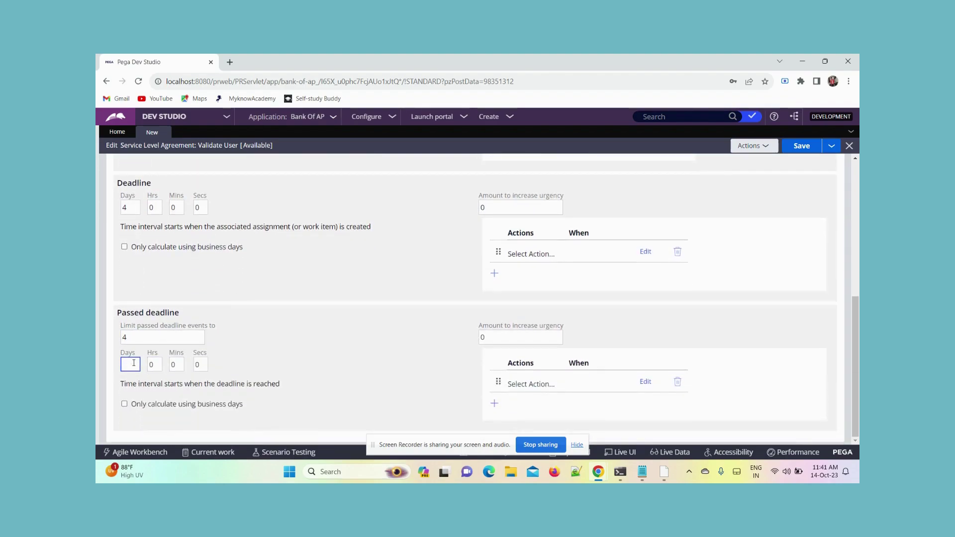
text(2)
- Review the Passed deadline limit, interval and start note alongside the Deadline days
key(shift+Tab)
drag(120, 325, 275, 384)
click(221, 387)
click(273, 384)
double_click(128, 209)
click(127, 364)
click(325, 380)
click(125, 365)
click(330, 380)
- Set the limit for passed deadline events to 2
click(154, 364)
key(shift+Tab)
key(shift+Tab)
key(BackSpace)
text(2)
click(415, 379)
click(161, 343)
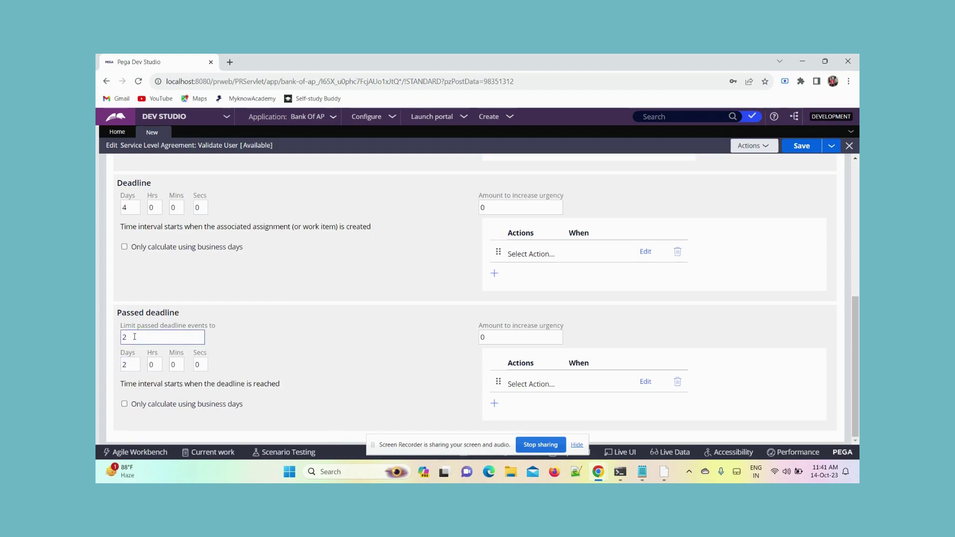
click(356, 339)
- Restrict both the Passed deadline and Deadline interval calculations to business days only
click(124, 404)
click(124, 247)
scroll(316, 320, up, 1)
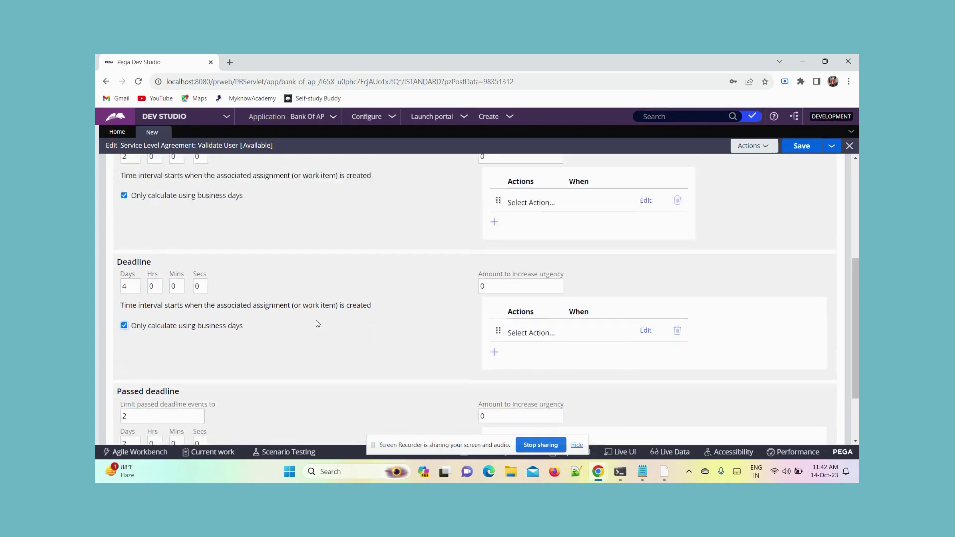
- Go through the Perform Action choices for the Goal action without selecting one, and collapse the action details
scroll(317, 323, up, 3)
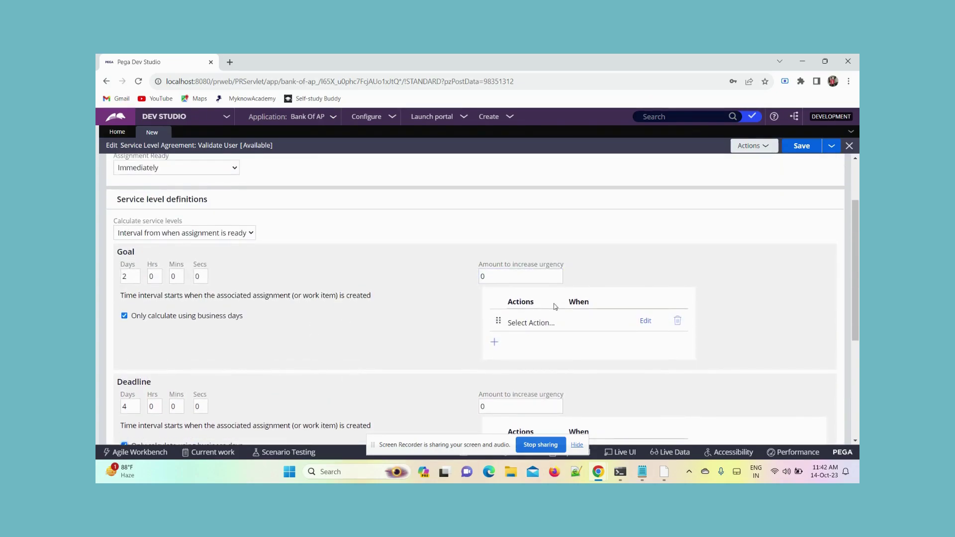
scroll(556, 306, down, 1)
click(536, 274)
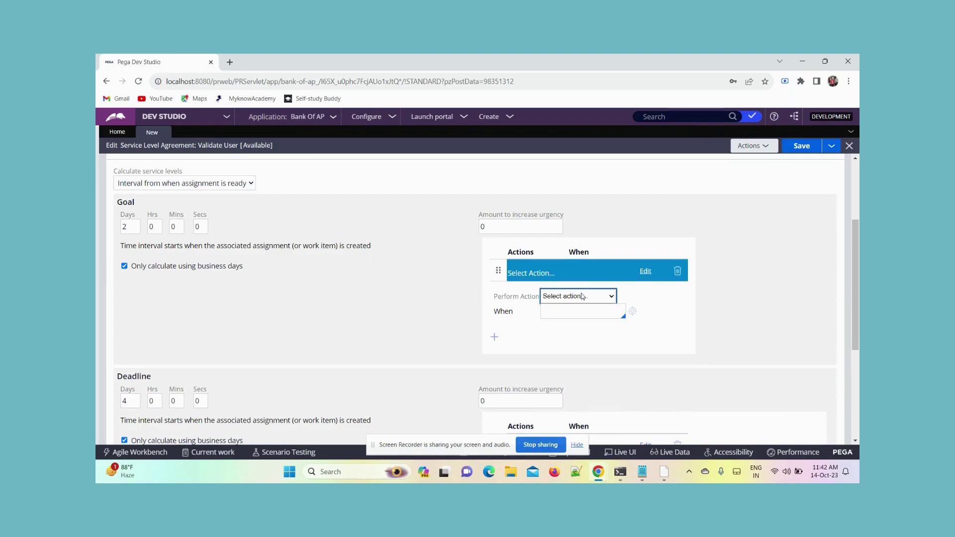
click(583, 296)
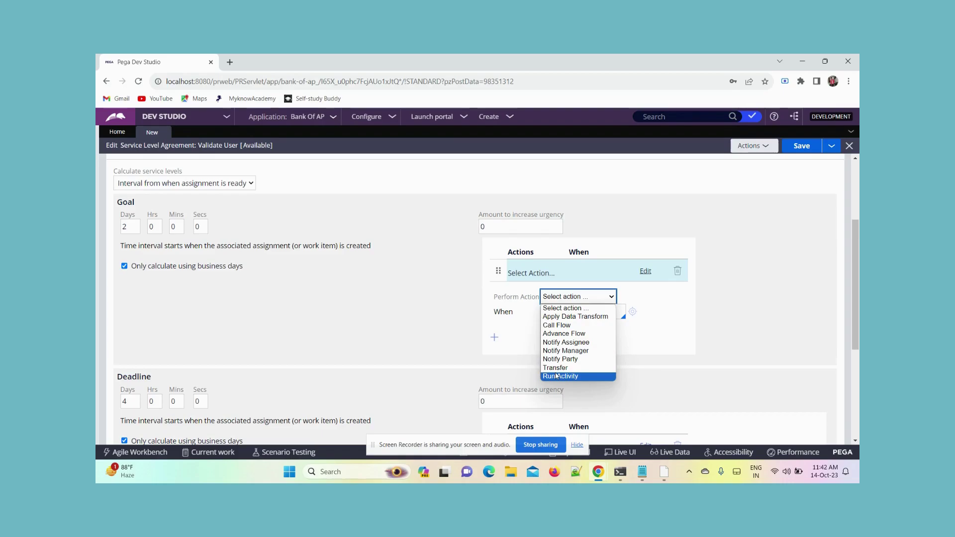
click(493, 356)
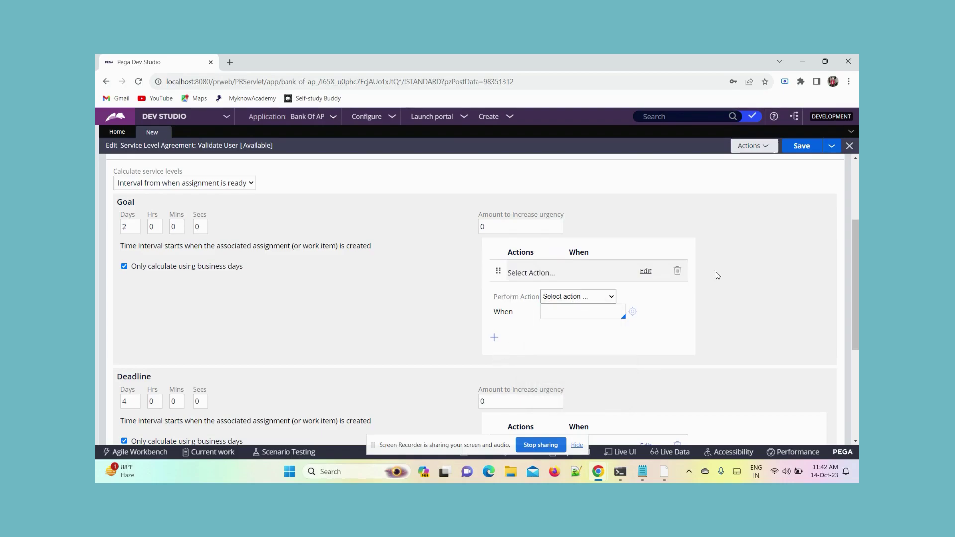
click(646, 271)
click(547, 356)
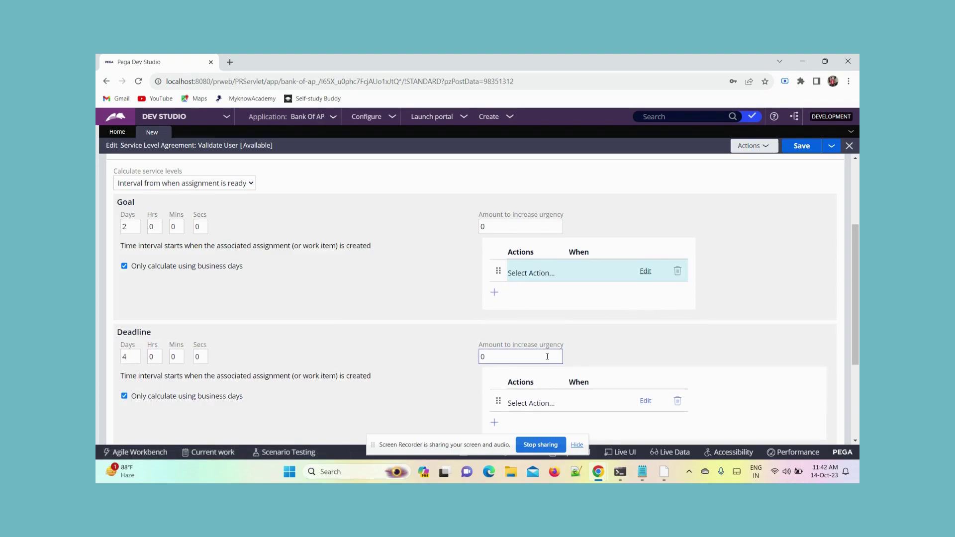
- Set the Initial Urgency at the start of the service level to 10
scroll(547, 356, down, 3)
scroll(547, 329, up, 6)
scroll(642, 295, down, 2)
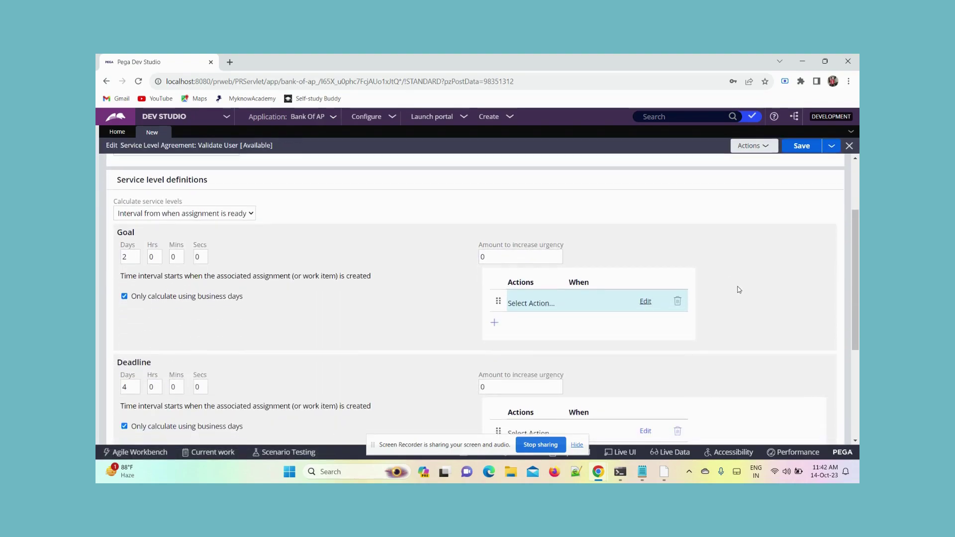
double_click(508, 257)
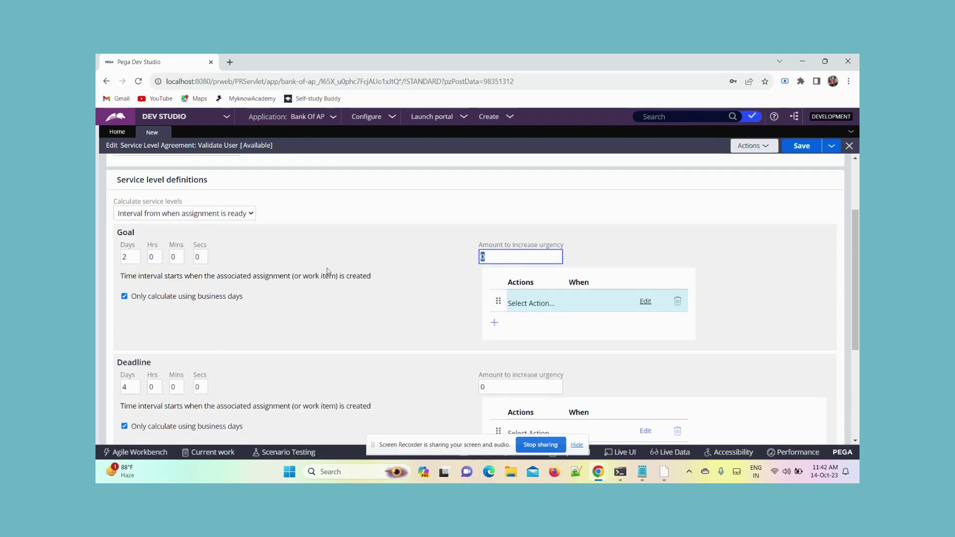
scroll(327, 271, up, 2)
click(137, 234)
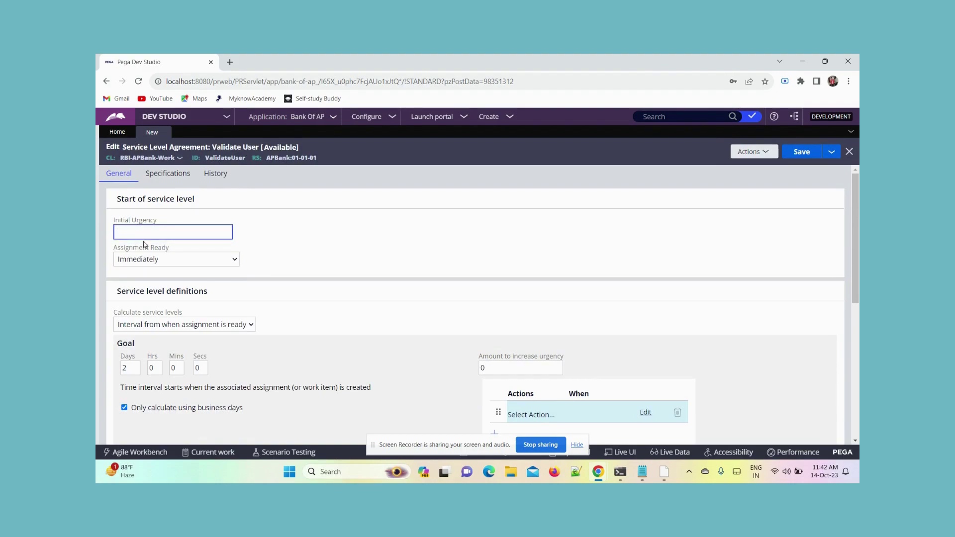
click(451, 271)
- Set the Goal's amount to increase urgency to 30
scroll(395, 296, down, 1)
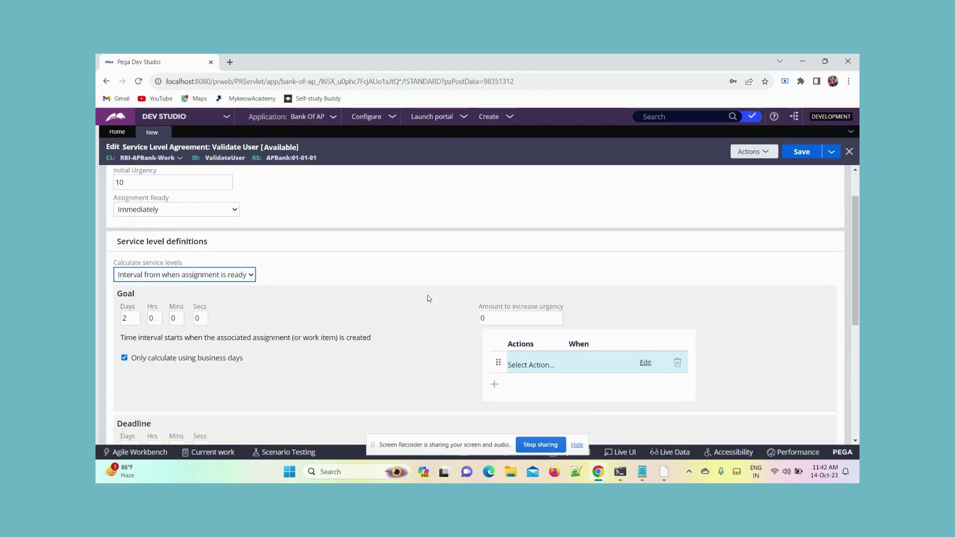
click(502, 319)
double_click(502, 319)
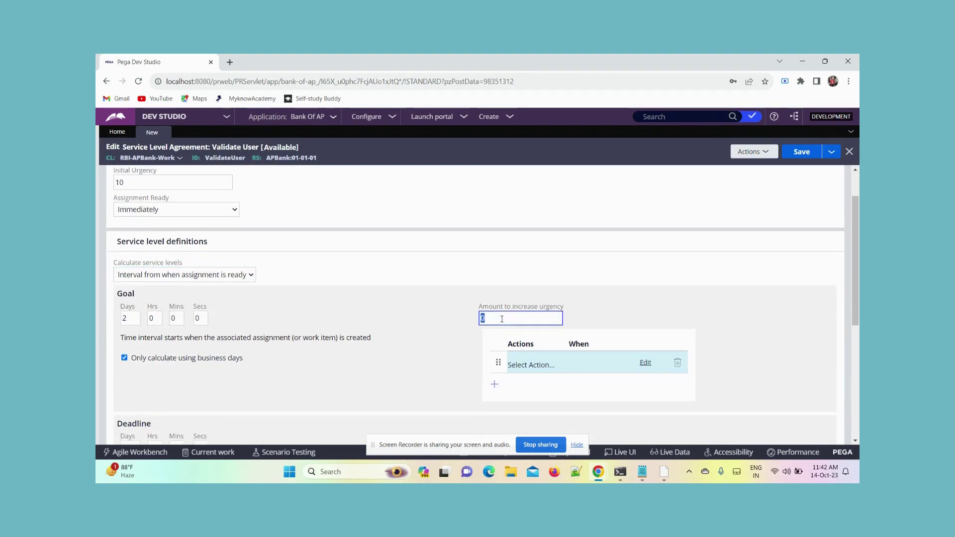
text(30)
click(491, 321)
scroll(497, 298, down, 1)
double_click(510, 262)
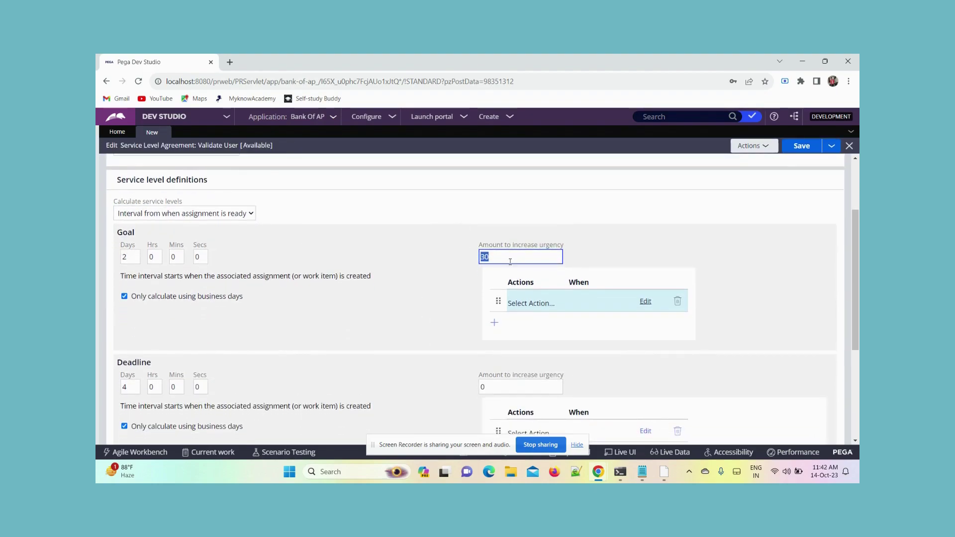
- Set the Deadline's amount to increase urgency to 2
scroll(619, 259, down, 1)
double_click(499, 338)
key(BackSpace)
text(2)
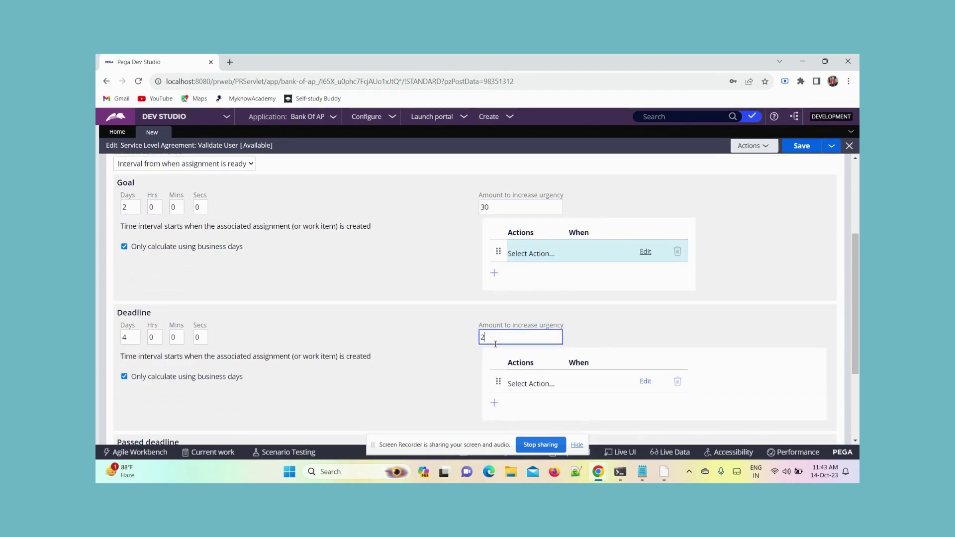
- Look at the rule's Specifications and return to the General settings to review the urgency values
scroll(616, 357, up, 3)
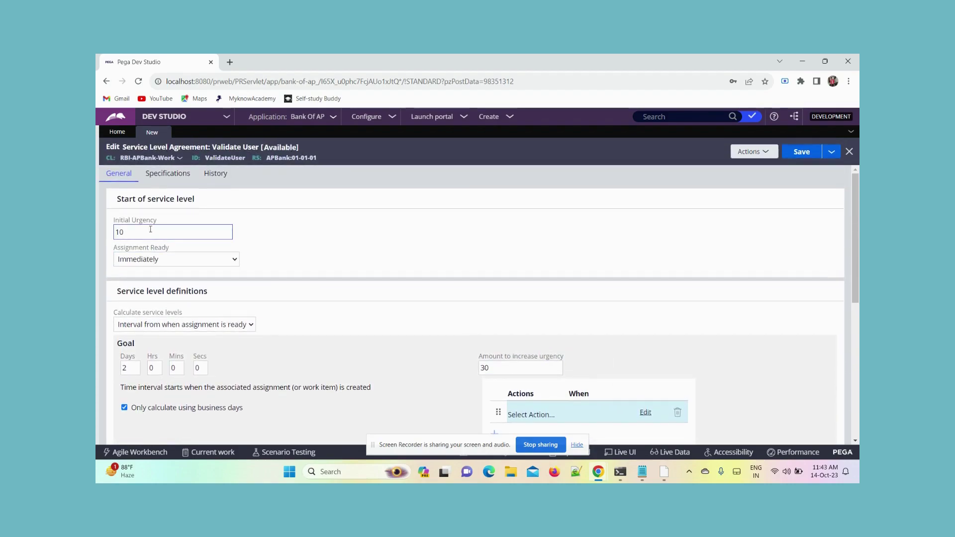
click(168, 173)
click(119, 176)
scroll(374, 284, down, 1)
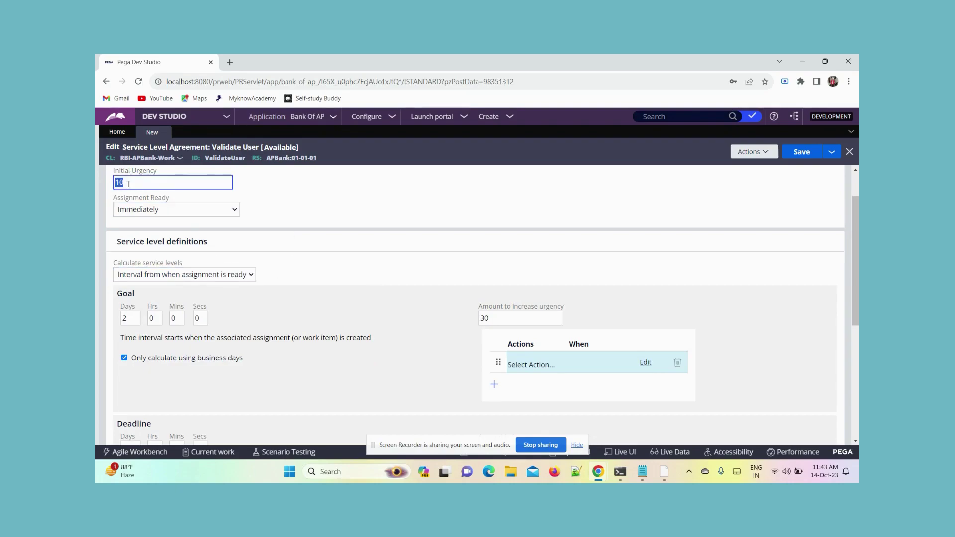
- Examine the Initial Urgency, the Goal and Deadline amounts to increase urgency, and the Passed deadline settings of the service level agreement
scroll(320, 267, down, 1)
click(493, 262)
scroll(229, 295, down, 1)
click(495, 338)
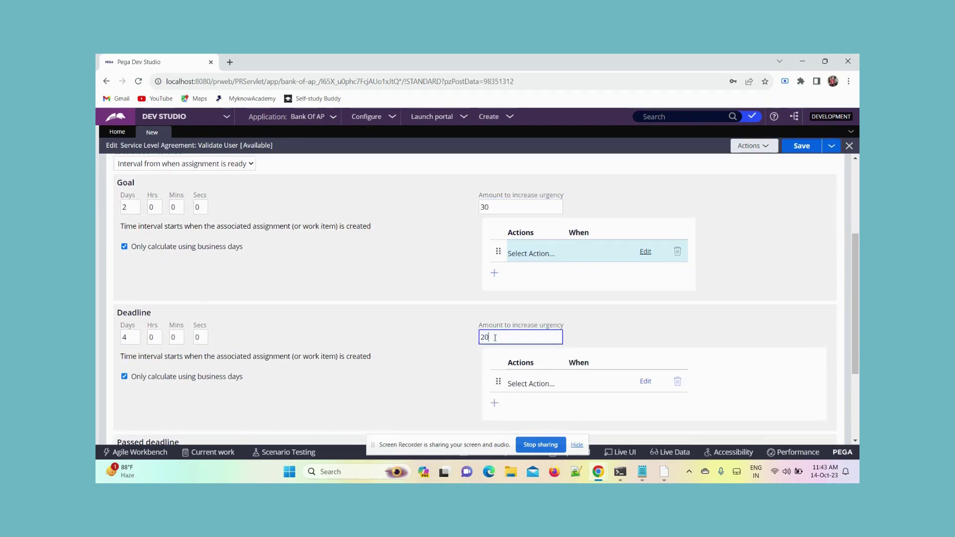
scroll(319, 267, up, 3)
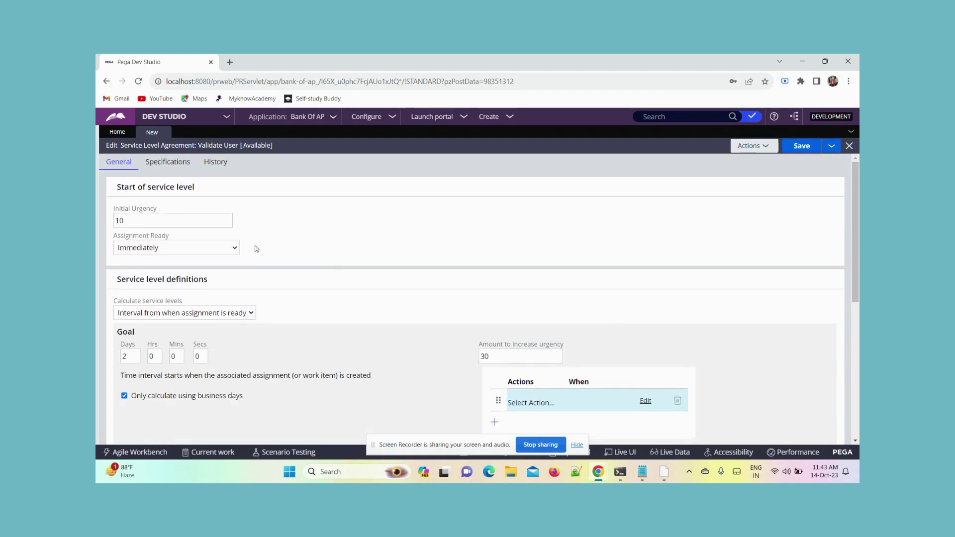
click(490, 367)
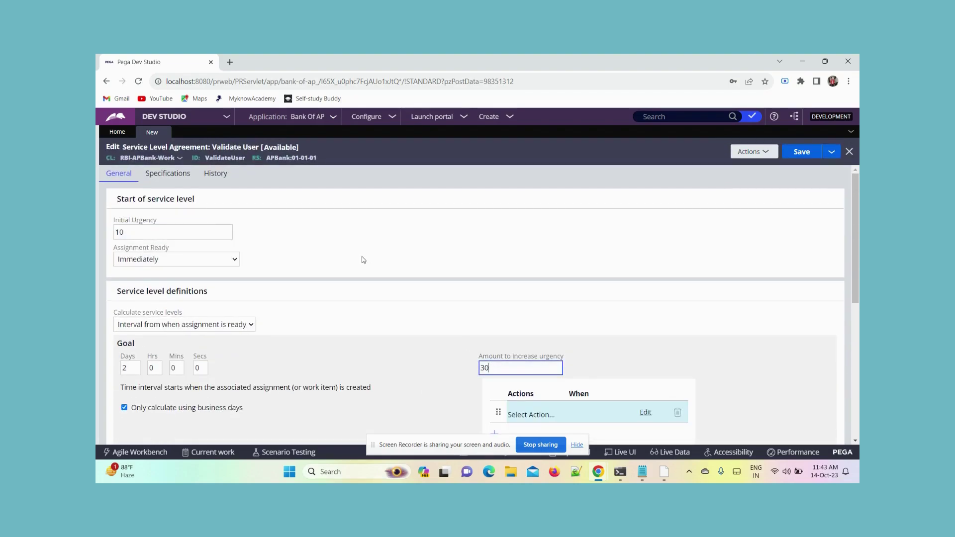
scroll(363, 260, down, 2)
double_click(503, 386)
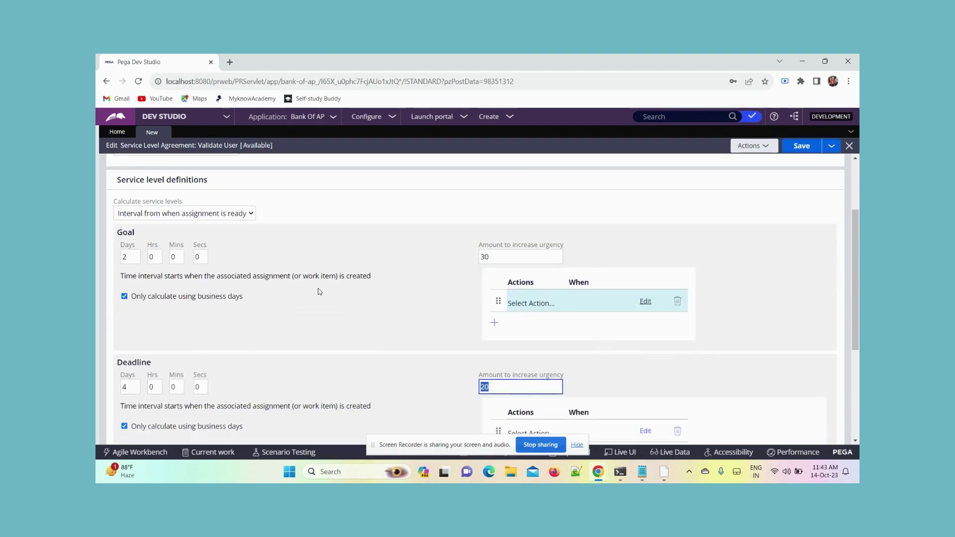
scroll(321, 293, down, 3)
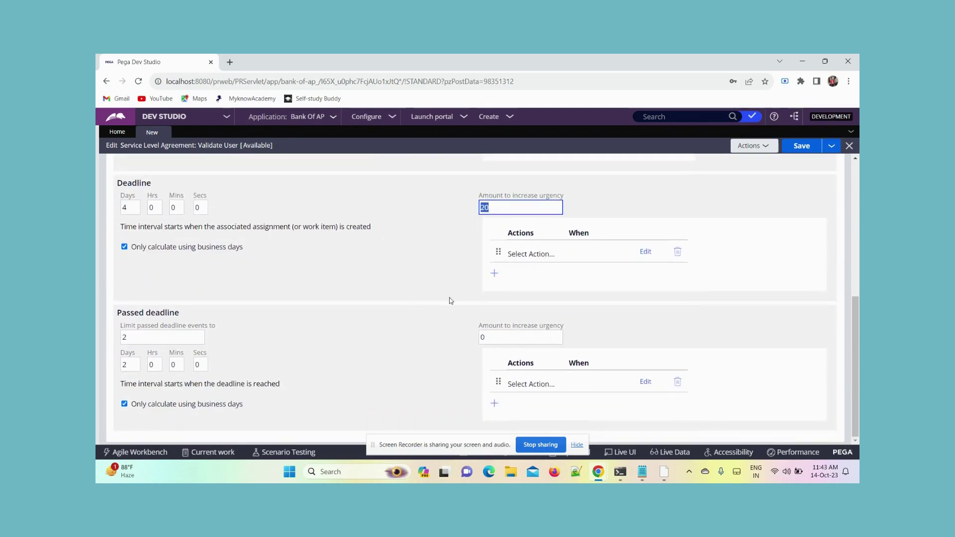
scroll(453, 301, up, 2)
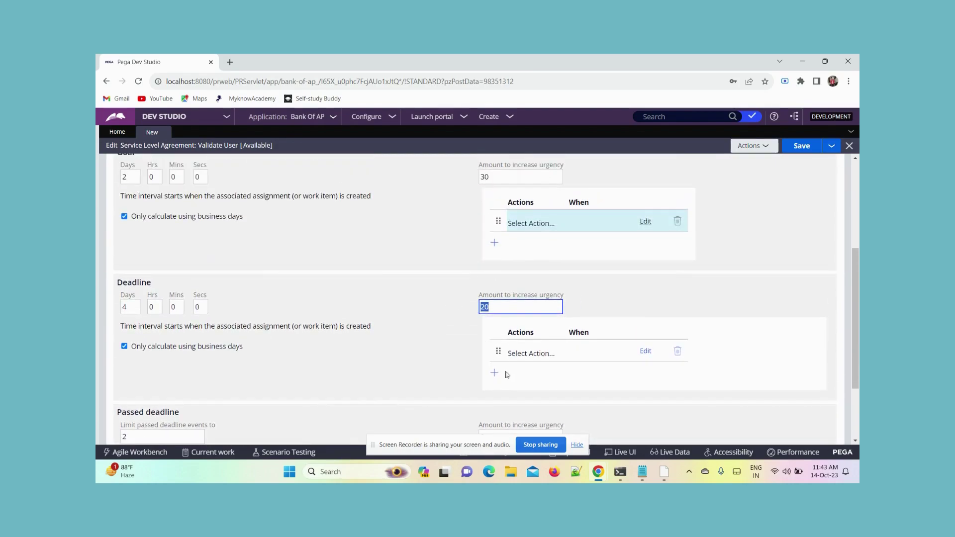